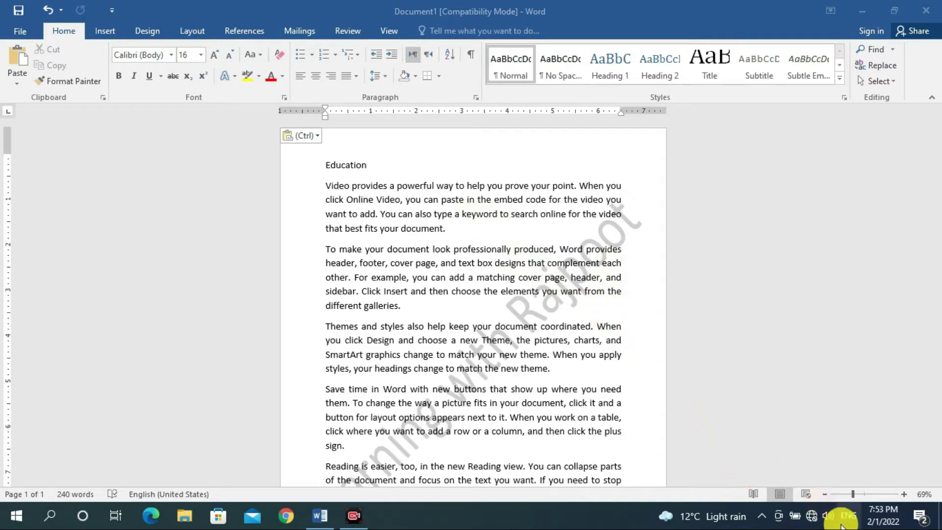
# - Try centre and right alignment on the "Education" heading, finishing with left alignment
pyautogui.click(758, 488)
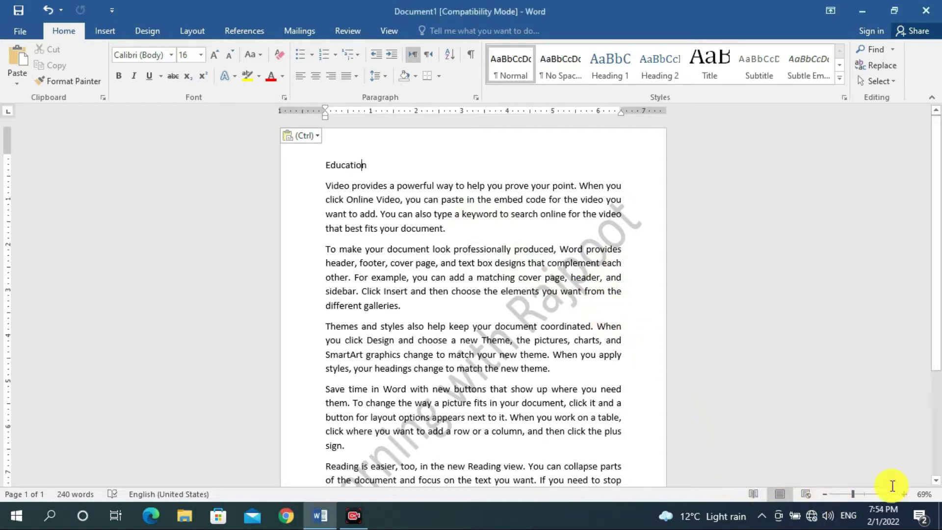
pyautogui.click(864, 495)
pyautogui.moveTo(240, 169); pyautogui.dragTo(304, 171)
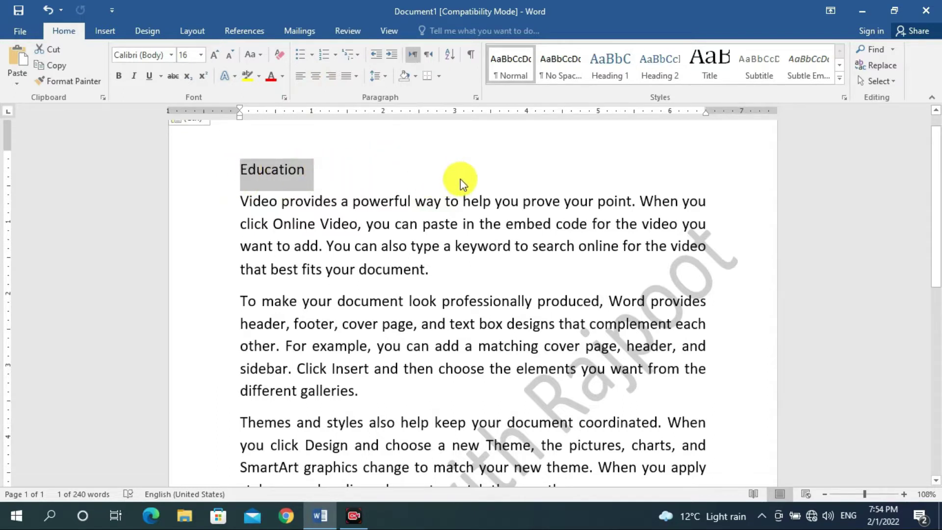
pyautogui.click(316, 75)
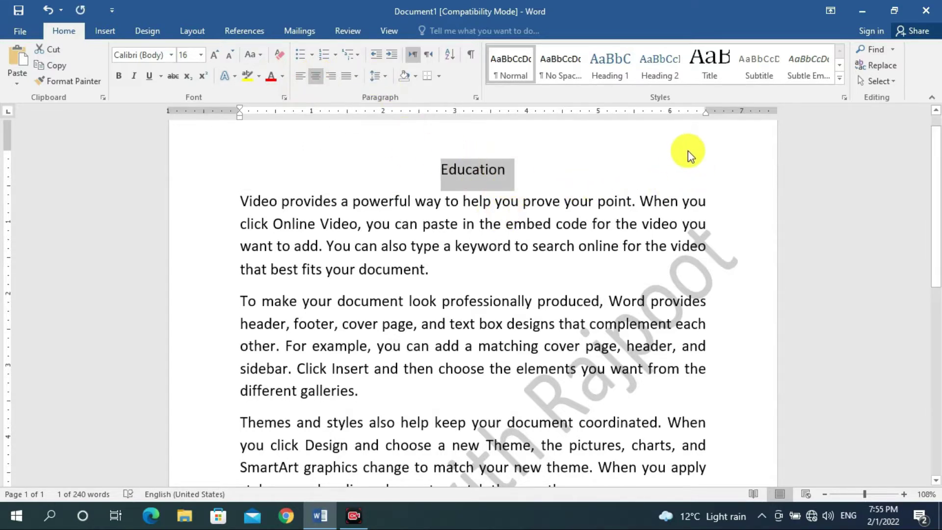
pyautogui.click(331, 74)
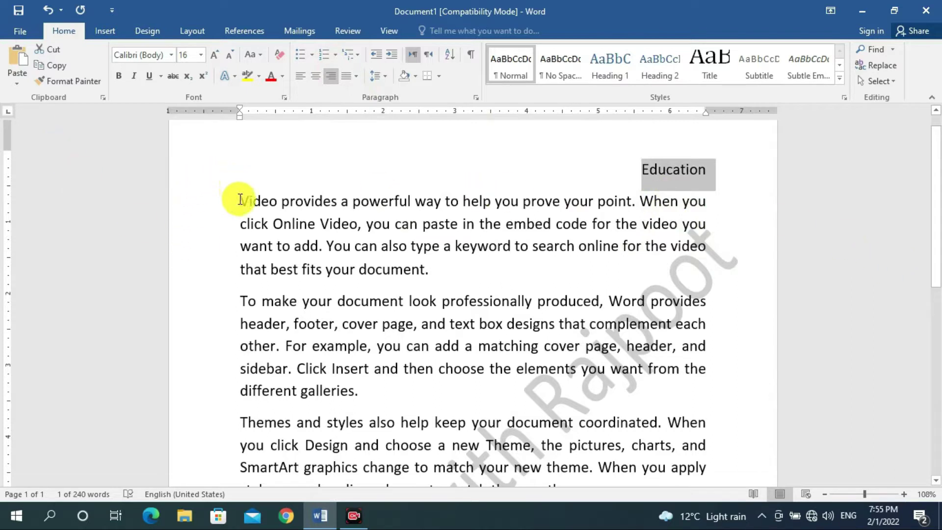
pyautogui.click(300, 77)
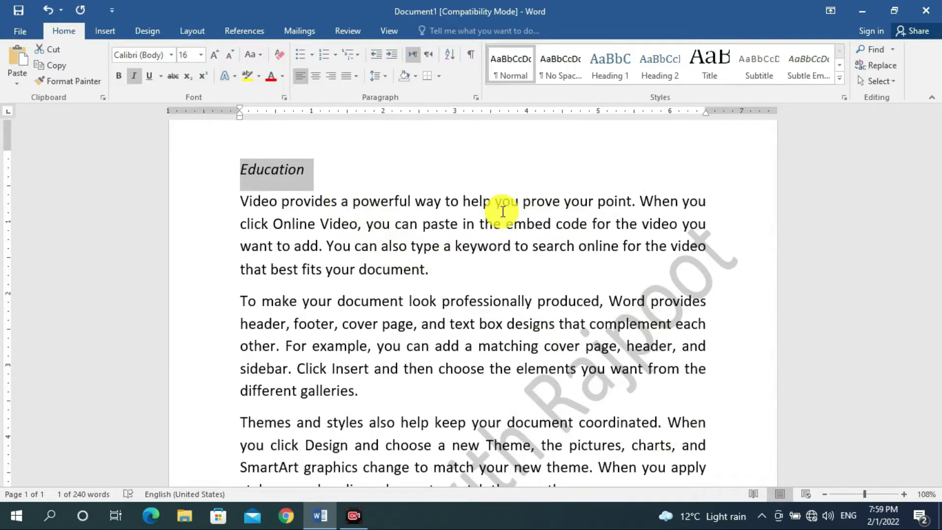
# - Cycle the italic "Education" heading through centre, left and right alignment, and return it to left alignment
pyautogui.hotkey('ctrl', 'e')
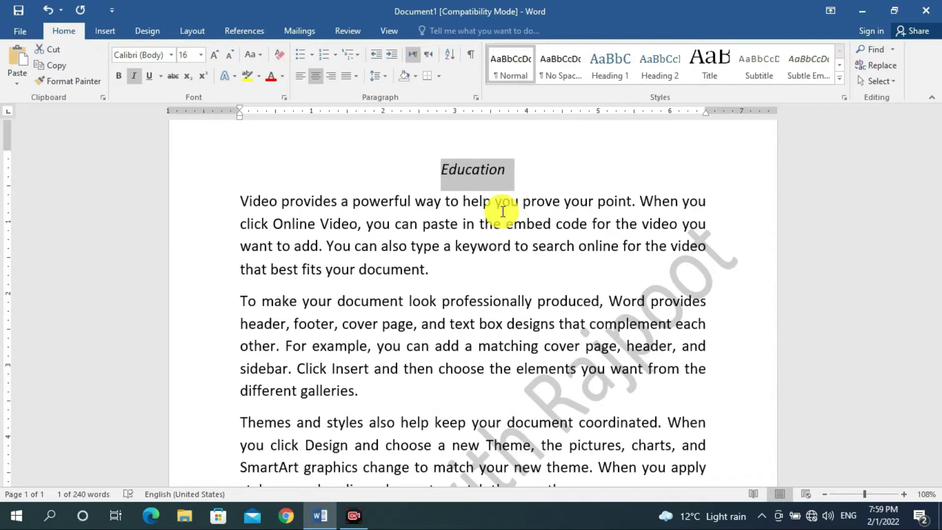
pyautogui.hotkey('ctrl', 'l')
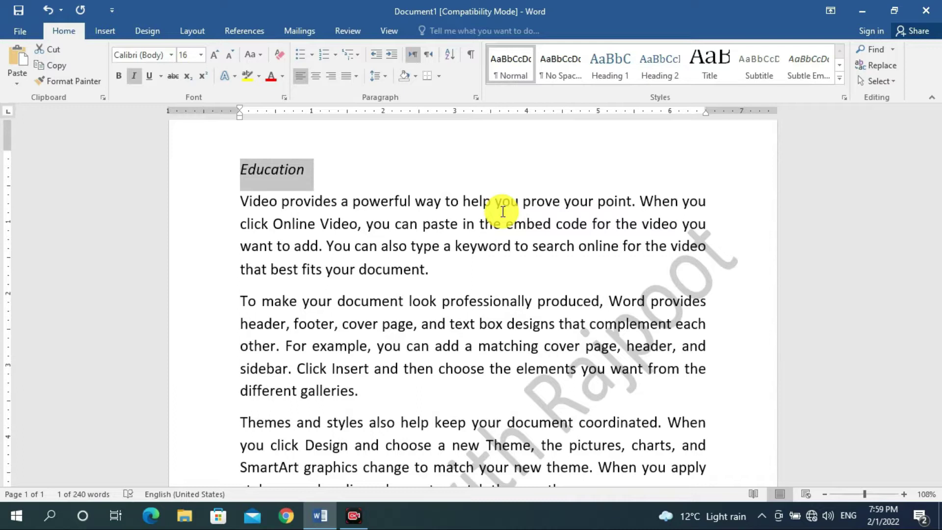
pyautogui.hotkey('ctrl', 'r')
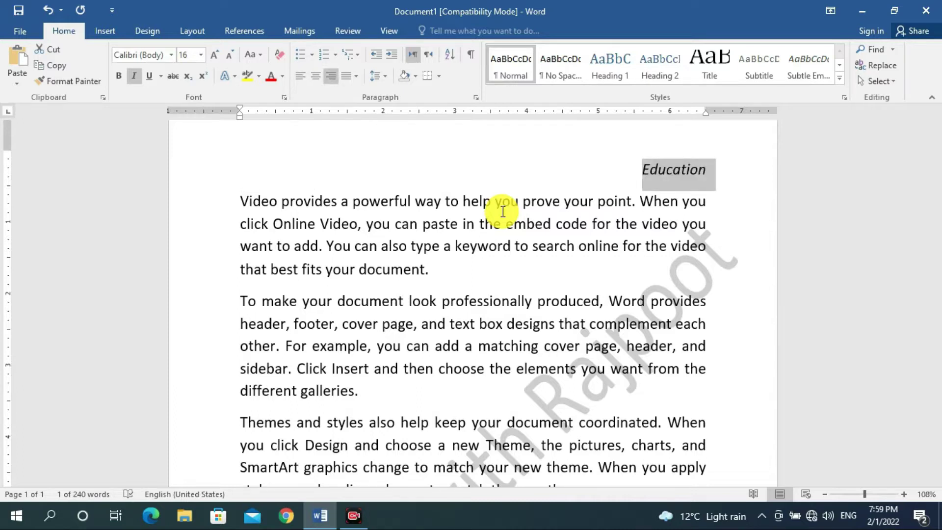
pyautogui.hotkey('ctrl', 'l')
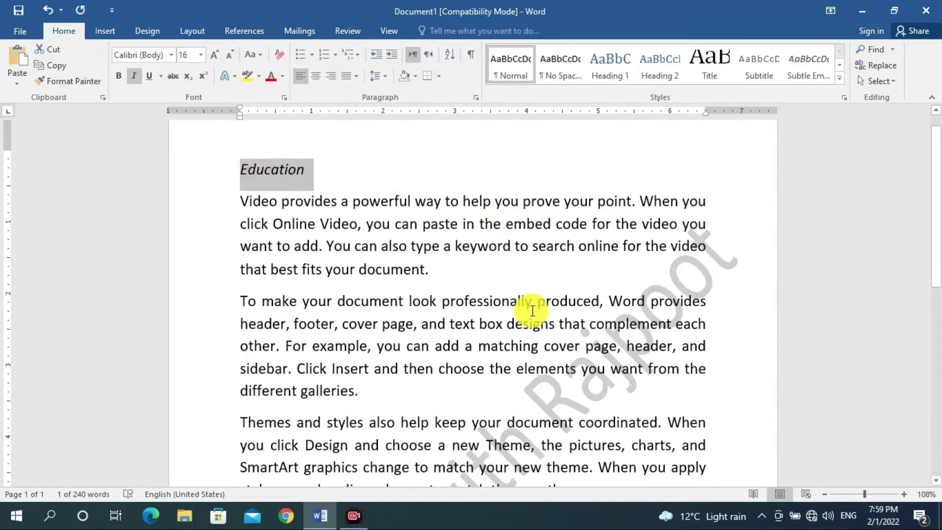
pyautogui.scroll(-2, 563, 275)
pyautogui.scroll(3, 563, 281)
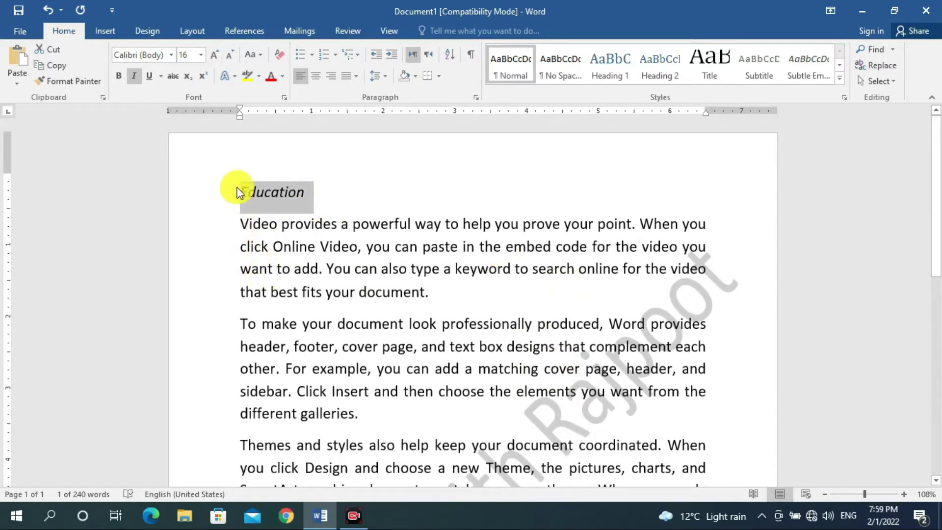
pyautogui.moveTo(246, 194); pyautogui.dragTo(366, 247)
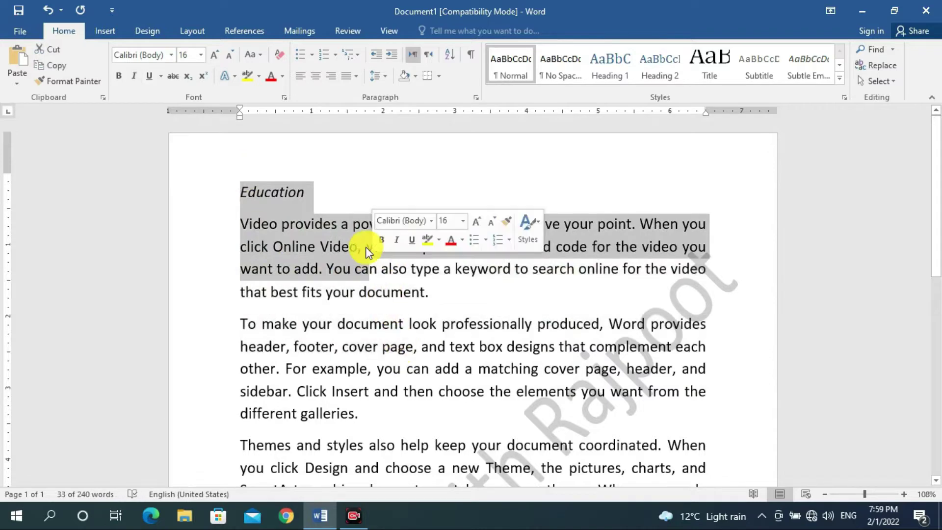
pyautogui.hotkey('ctrl', 'a')
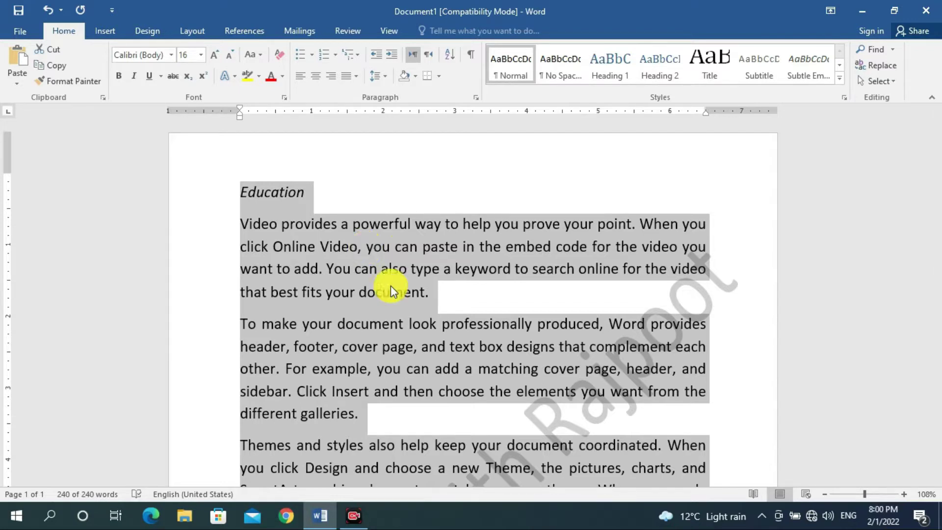
pyautogui.click(423, 226)
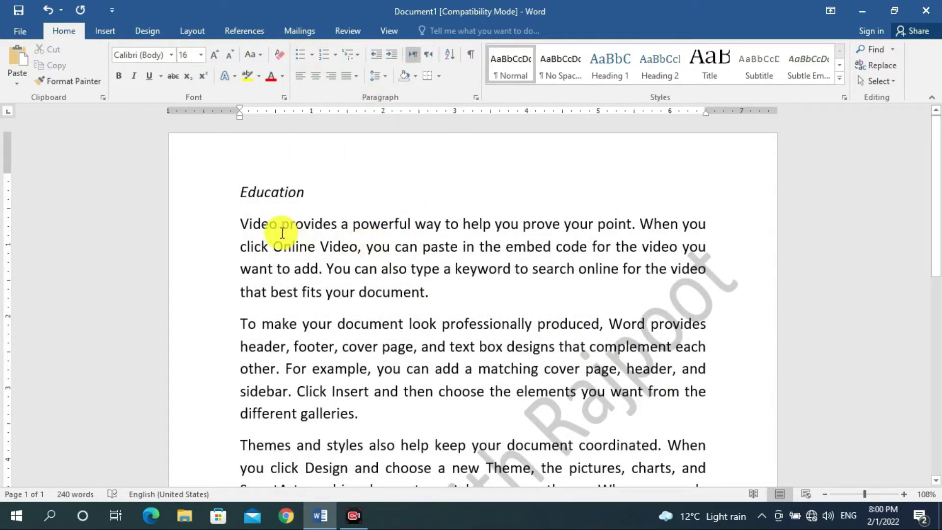
# - Apply checkmark bullets to all the body paragraphs below the "Education" heading
pyautogui.moveTo(240, 225); pyautogui.dragTo(540, 338)
pyautogui.scroll(10, 375, 296)
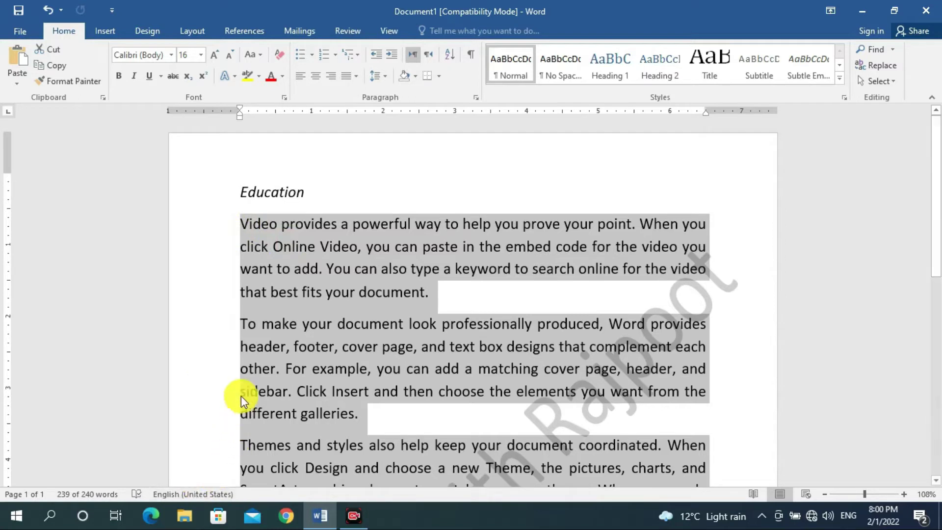
pyautogui.click(312, 56)
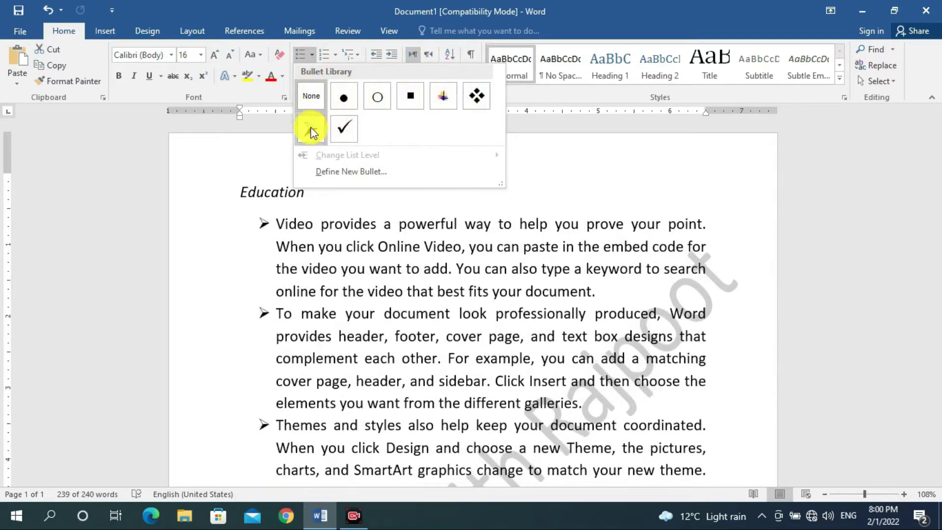
pyautogui.click(345, 130)
pyautogui.scroll(-4, 290, 288)
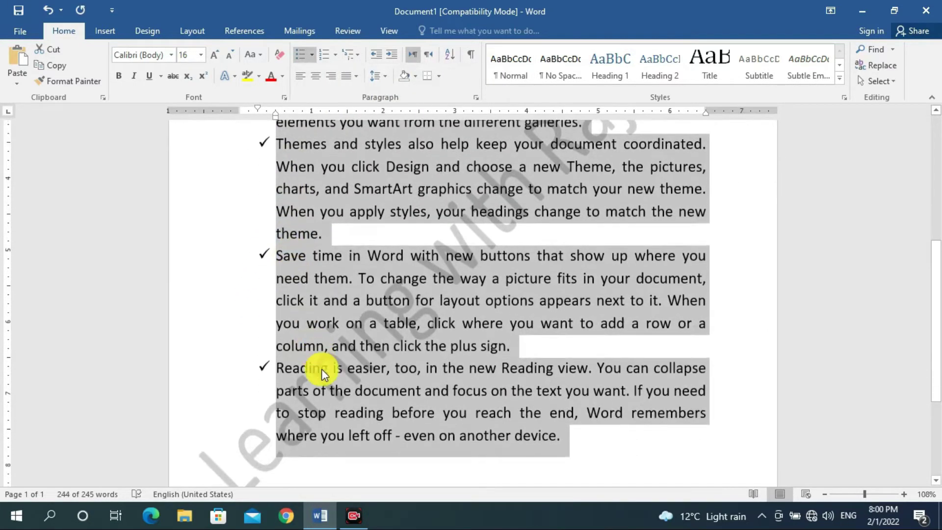
pyautogui.scroll(4, 269, 319)
pyautogui.scroll(1, 319, 183)
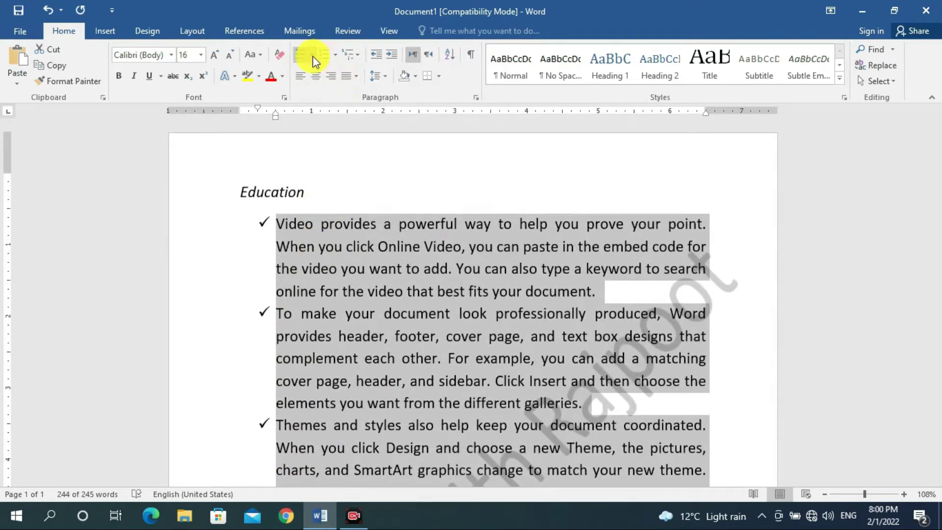
# - Define a new bullet from the four-petal Wingdings symbol with character code 203 and apply it to the selected paragraphs
pyautogui.click(312, 54)
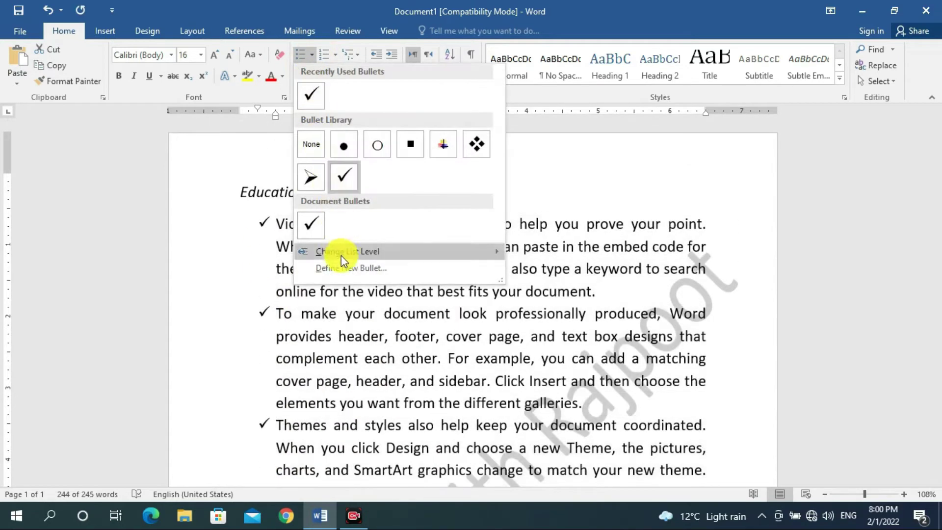
pyautogui.click(377, 270)
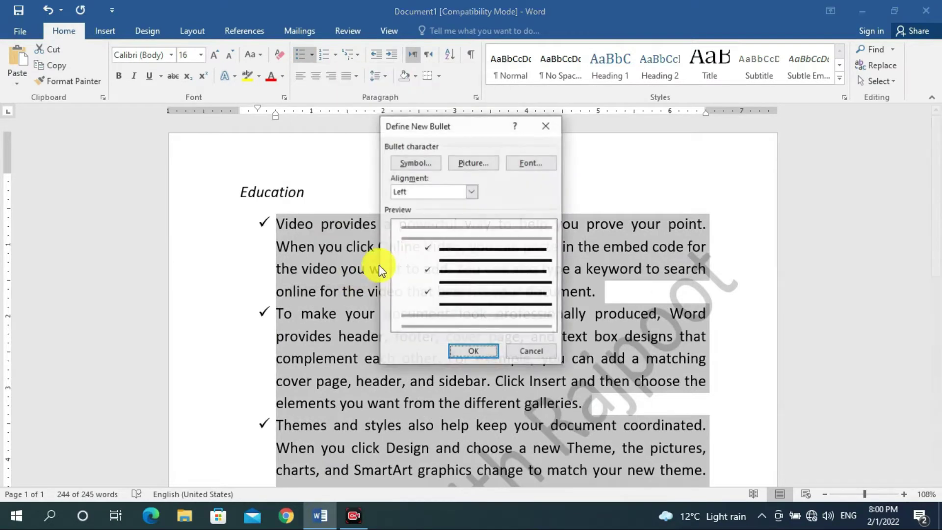
pyautogui.click(436, 164)
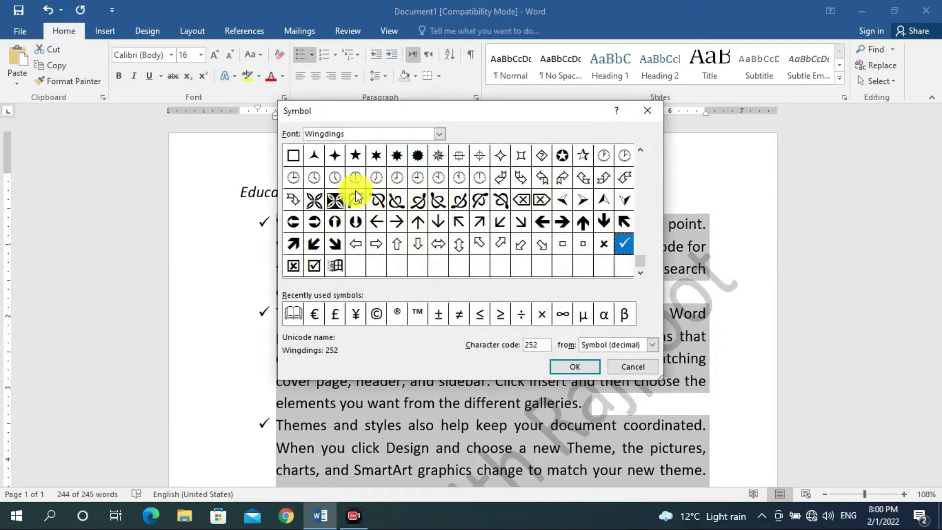
pyautogui.click(310, 204)
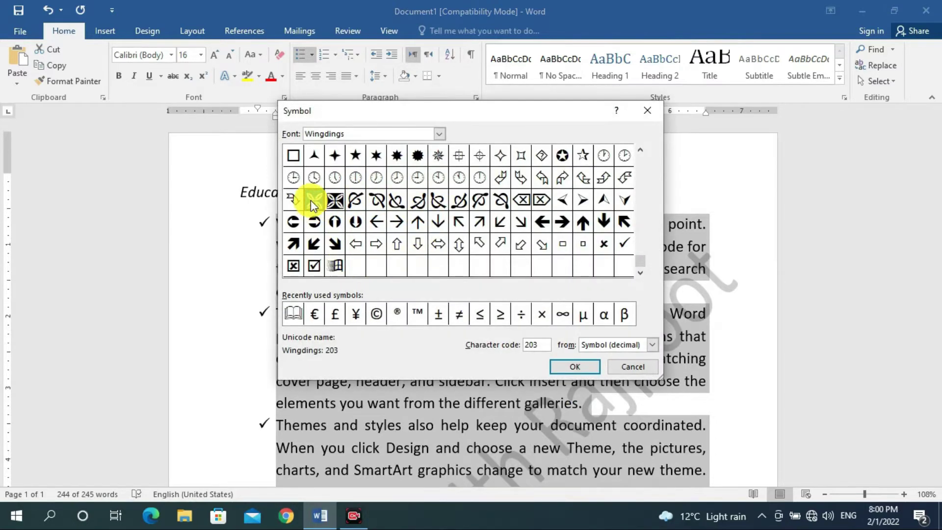
pyautogui.click(575, 367)
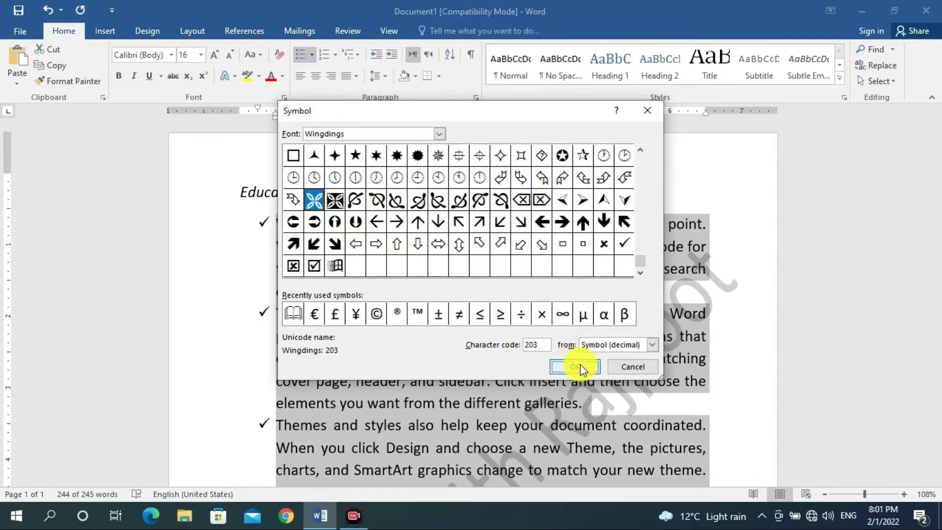
pyautogui.click(476, 352)
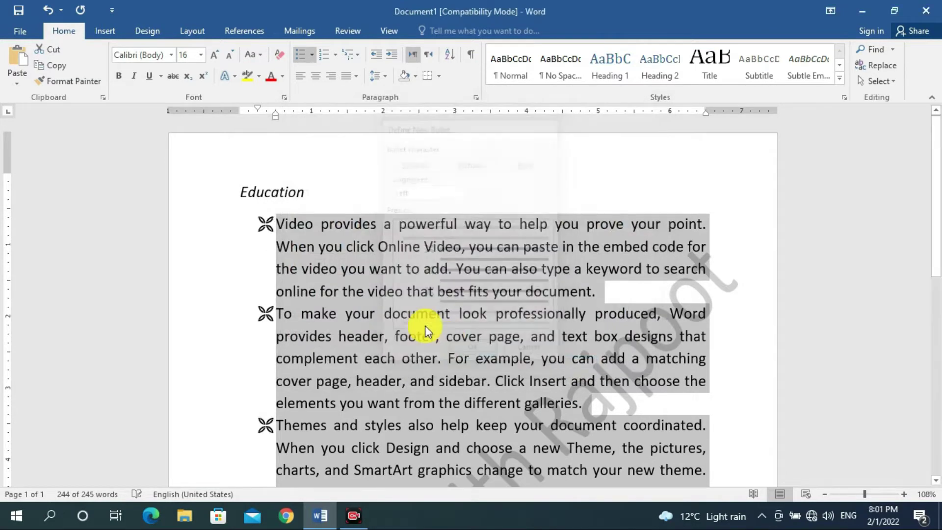
pyautogui.scroll(-3, 295, 281)
pyautogui.scroll(3, 324, 260)
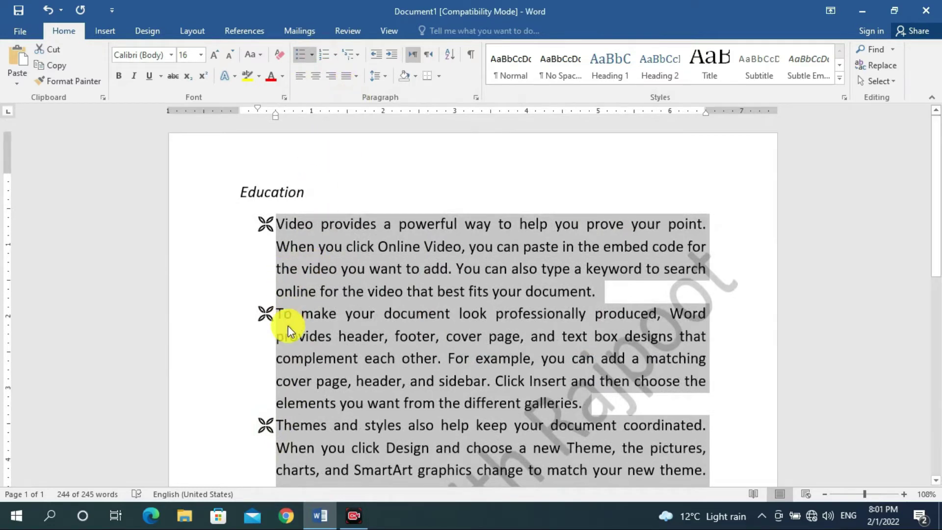
pyautogui.scroll(-3, 304, 319)
pyautogui.scroll(3, 388, 230)
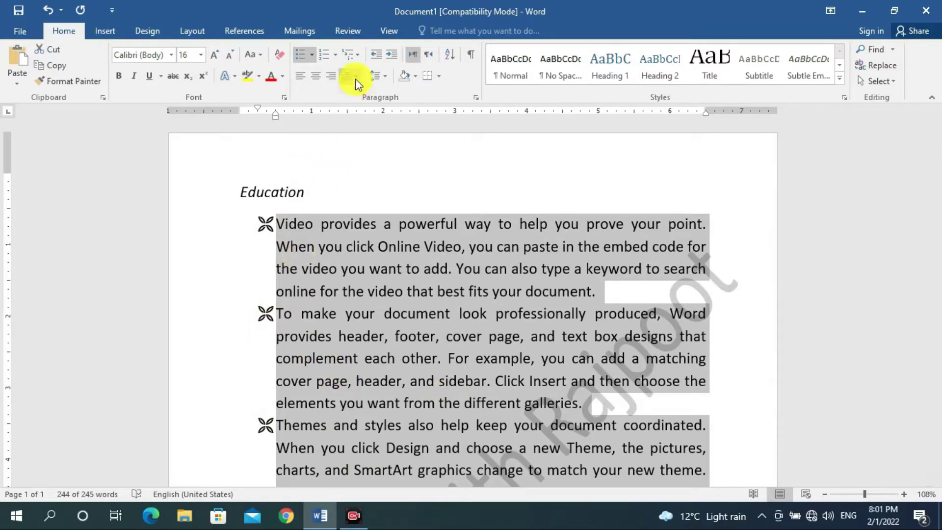
# - Define a new picture bullet for the selected paragraphs using the "keyboard" image from the "youtube video" folder on drive D
pyautogui.click(312, 55)
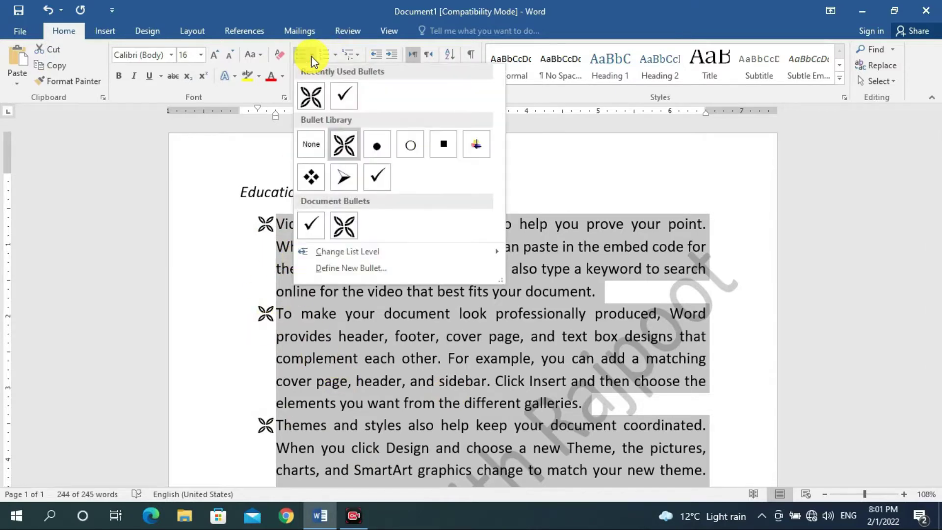
pyautogui.click(335, 270)
pyautogui.click(470, 163)
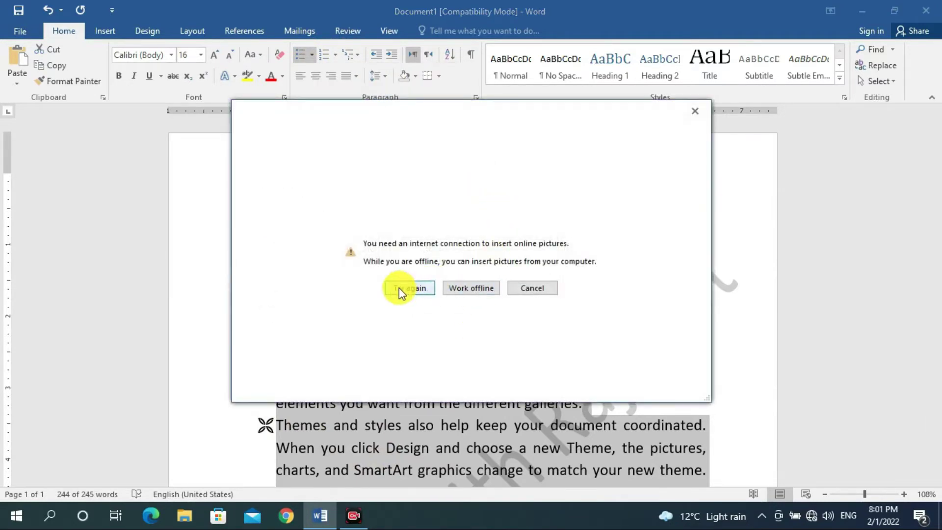
pyautogui.click(486, 286)
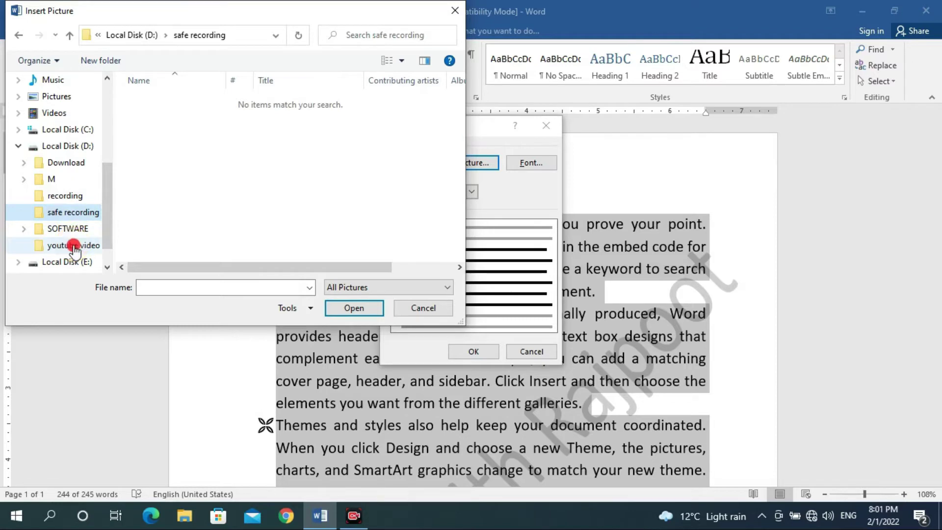
pyautogui.click(73, 245)
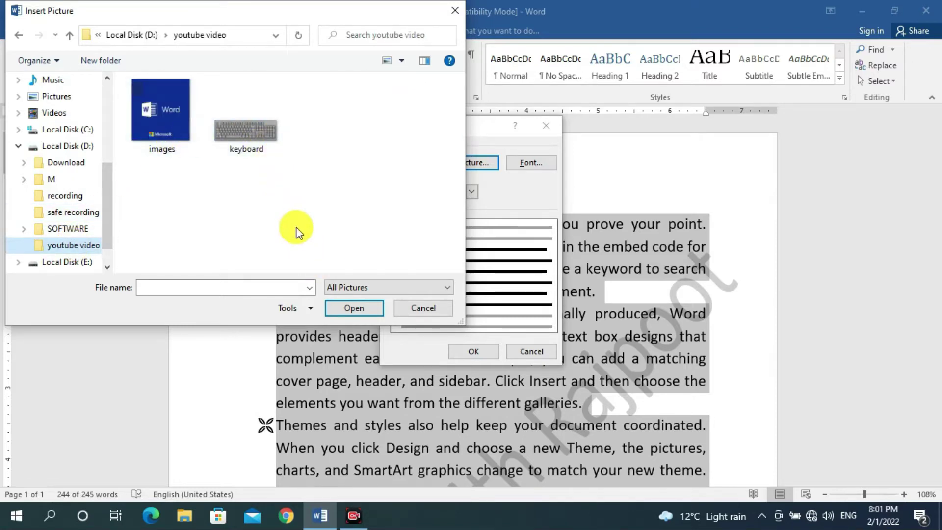
pyautogui.click(252, 125)
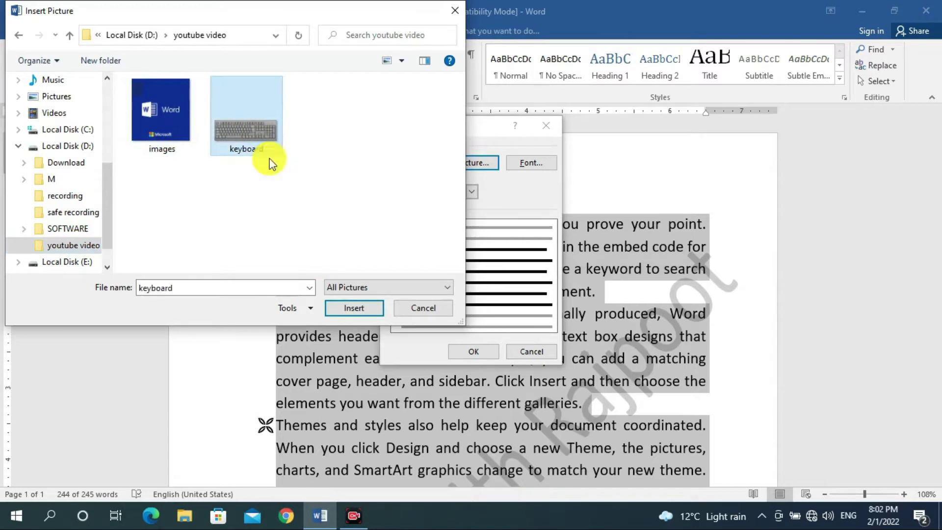
pyautogui.click(356, 308)
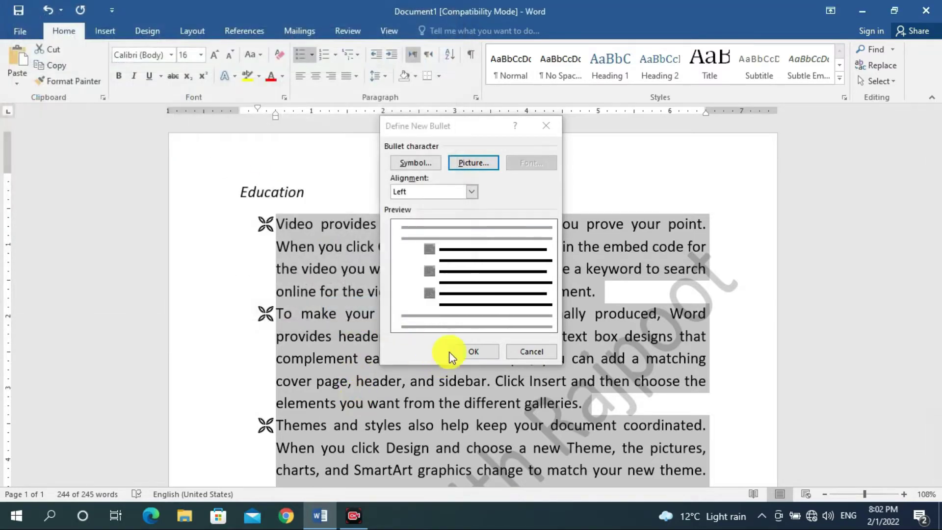
pyautogui.click(478, 352)
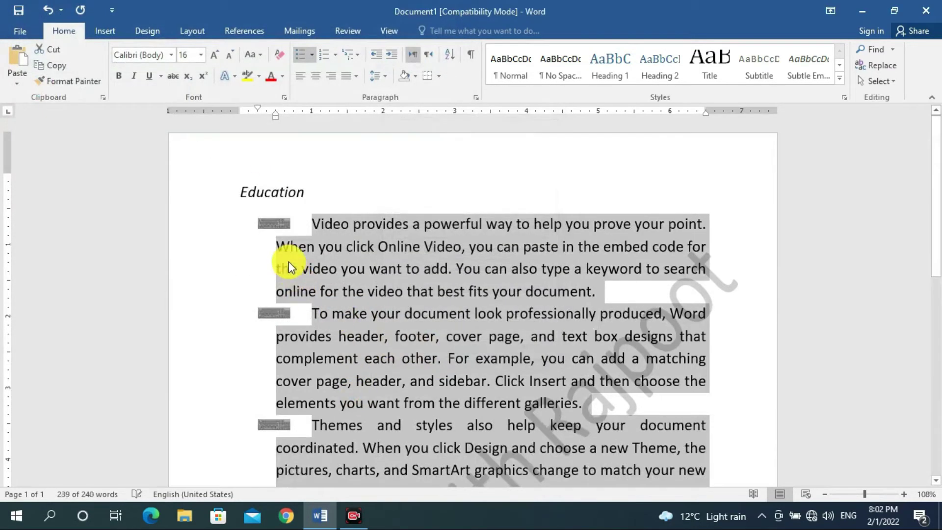
pyautogui.scroll(-1, 289, 261)
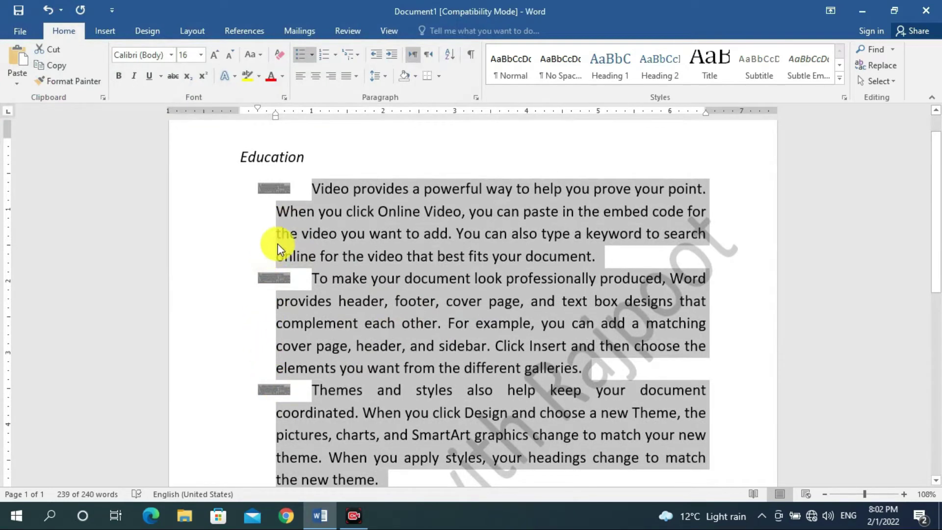
pyautogui.scroll(-4, 311, 368)
pyautogui.scroll(4, 310, 382)
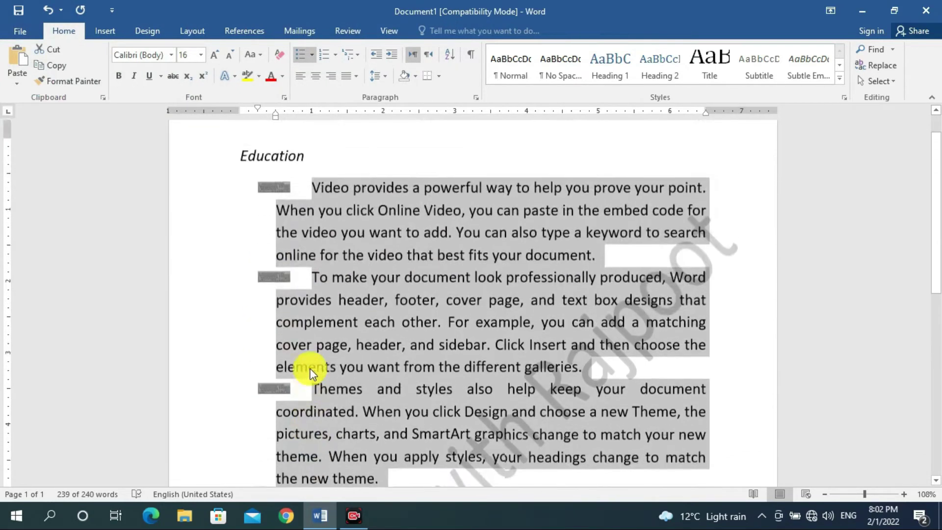
pyautogui.scroll(1, 310, 382)
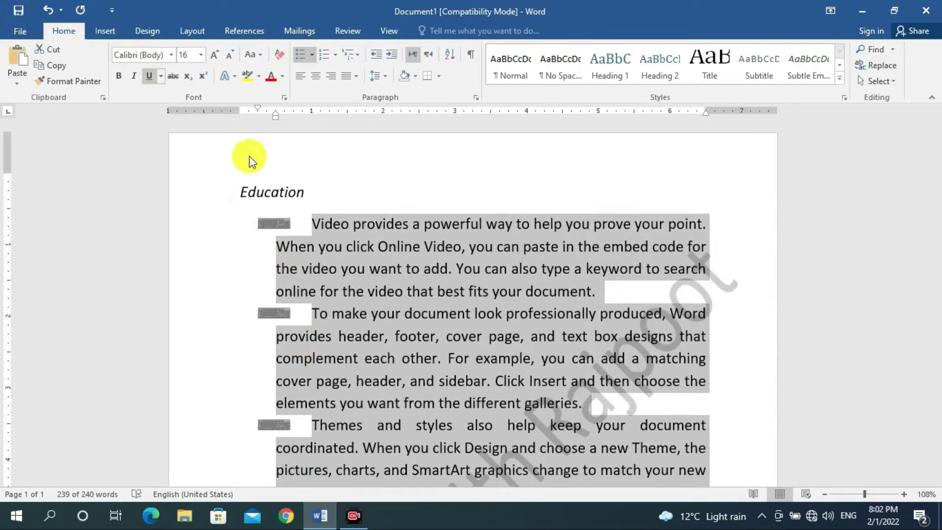
# - Undo the picture, symbol and checkmark bullets on the body paragraphs
pyautogui.click(47, 10)
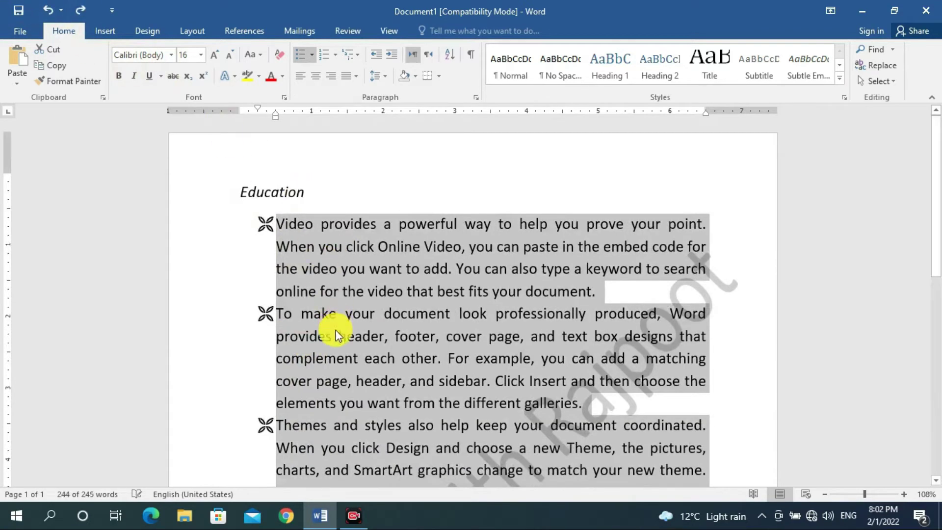
pyautogui.click(48, 11)
pyautogui.click(48, 10)
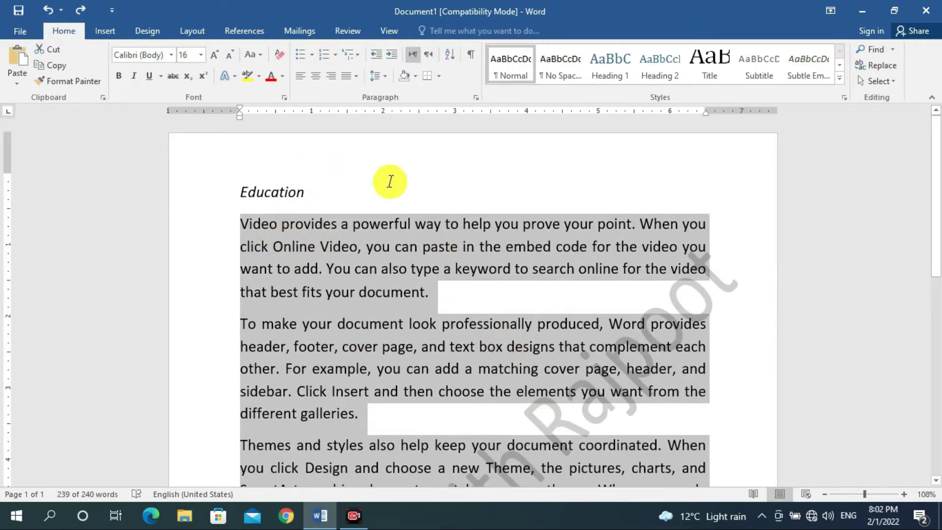
# - Apply 1., 2., 3. numbering to the selected body paragraphs, look through the numbered list, and undo the numbering
pyautogui.click(335, 53)
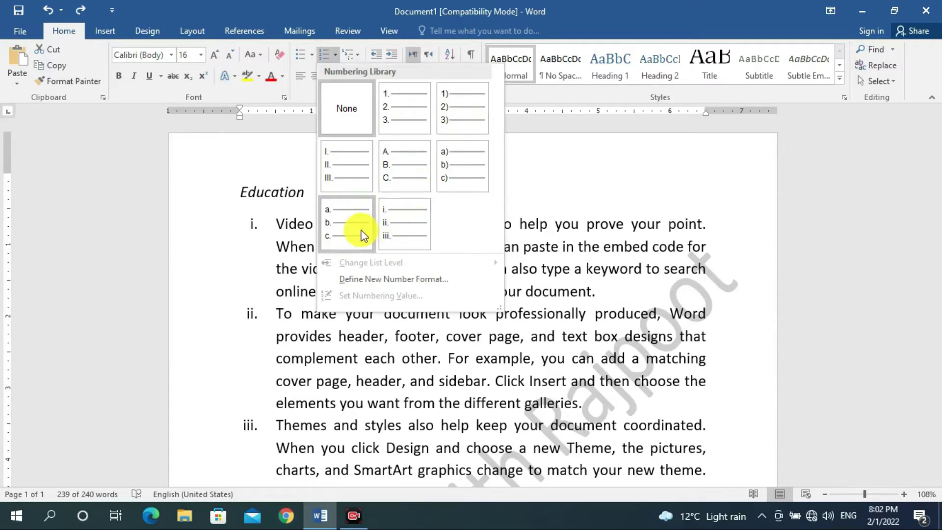
pyautogui.click(394, 109)
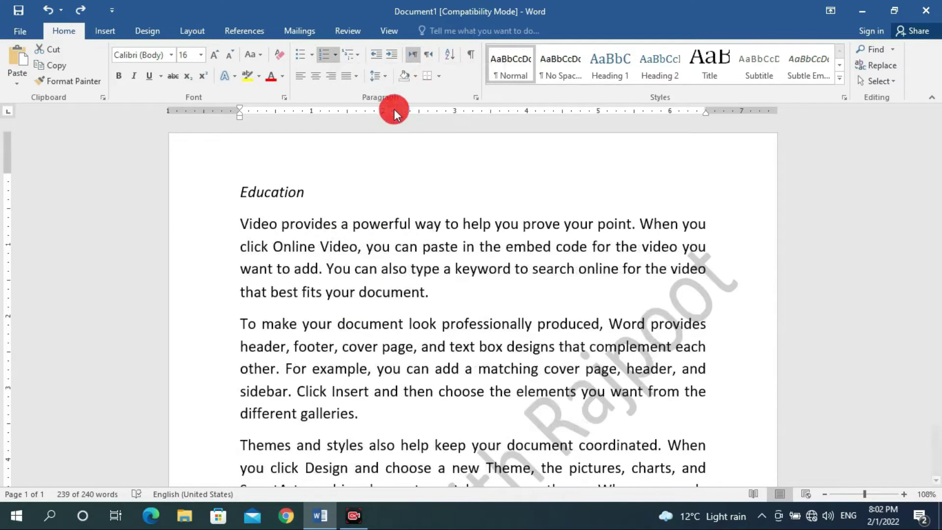
pyautogui.scroll(-7, 343, 285)
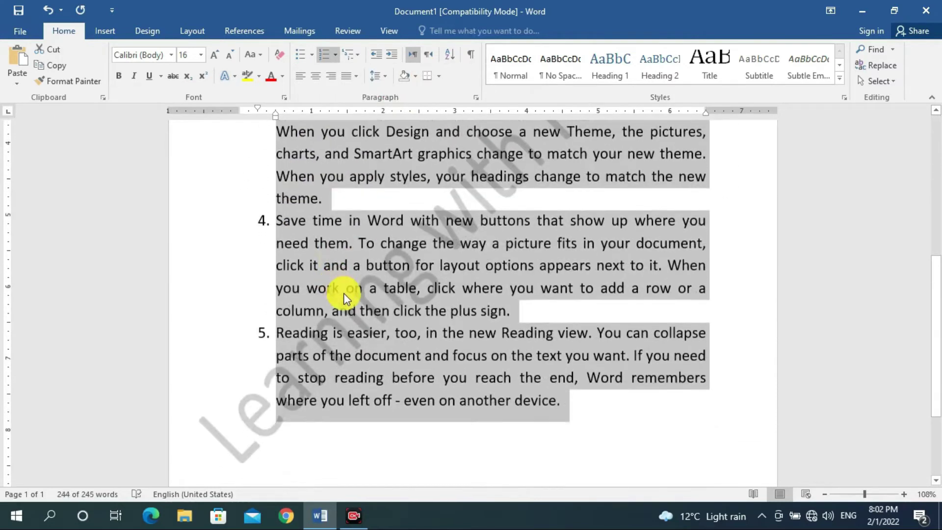
pyautogui.scroll(3, 343, 306)
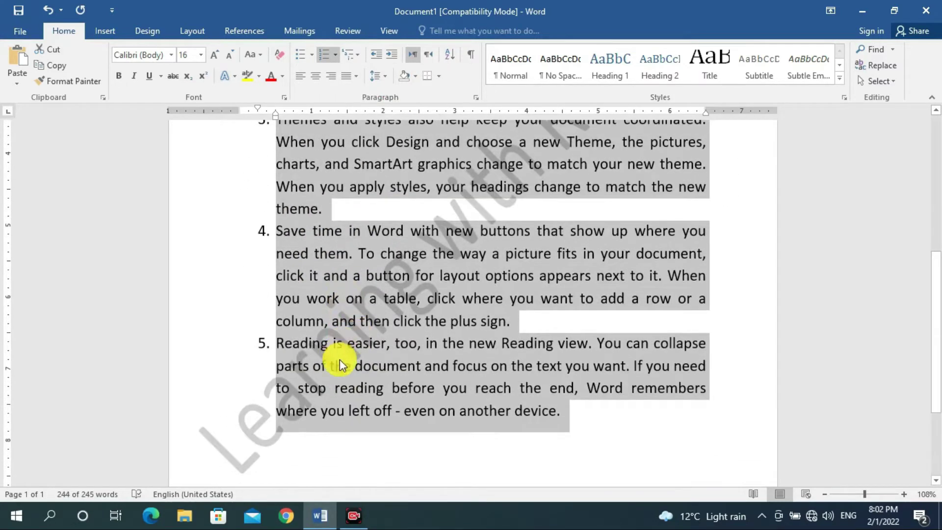
pyautogui.scroll(6, 349, 355)
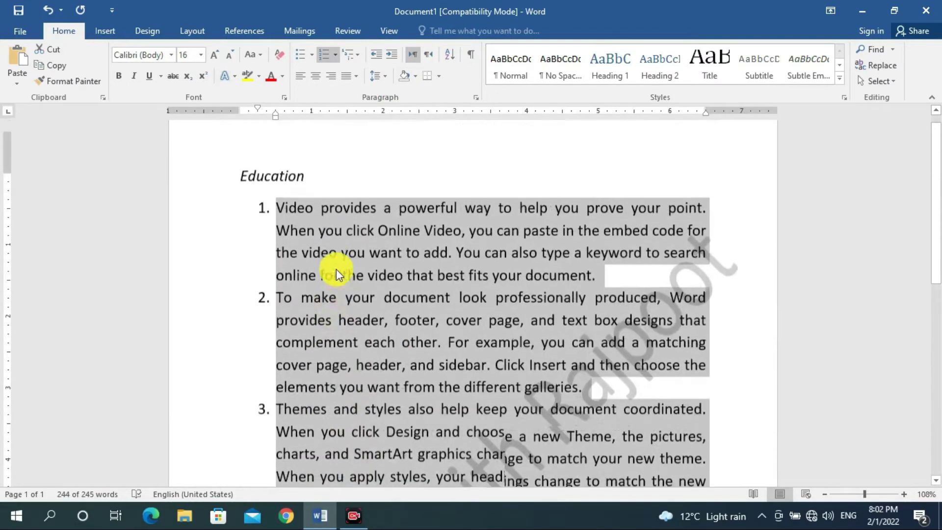
pyautogui.scroll(-2, 334, 278)
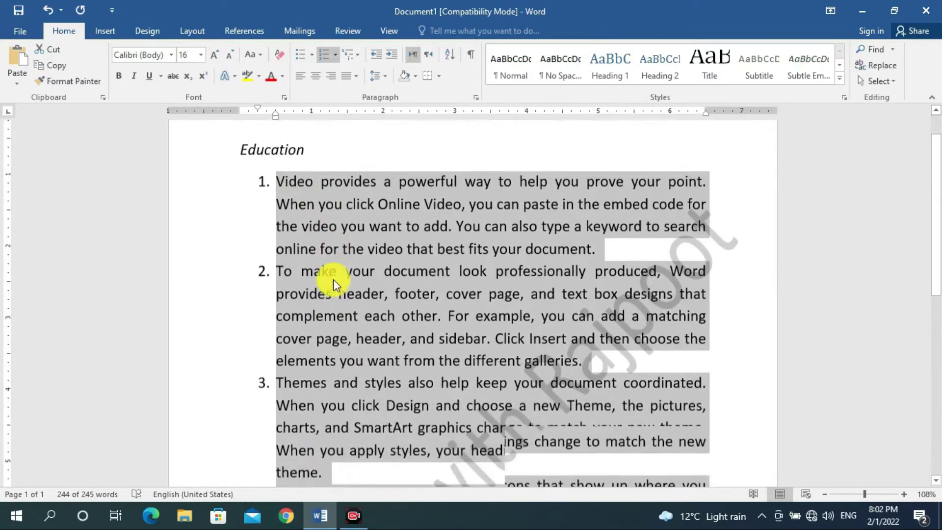
pyautogui.scroll(2, 361, 320)
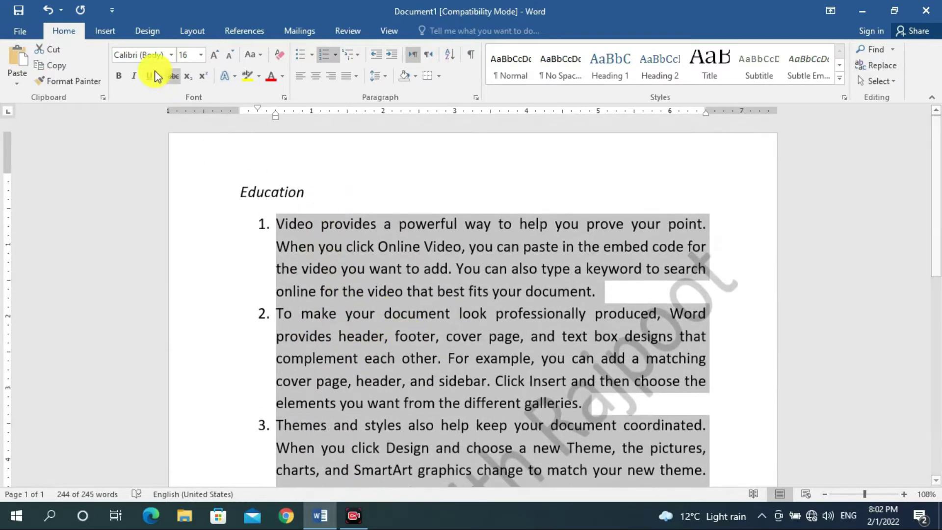
pyautogui.click(48, 10)
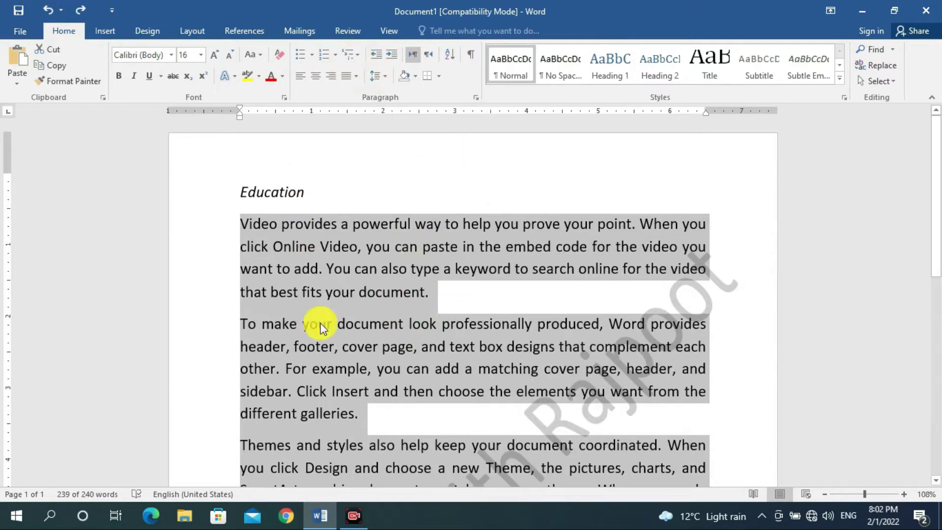
# - Delete all the text in the document, including the "Education" heading
pyautogui.scroll(-3, 314, 275)
pyautogui.scroll(3, 242, 392)
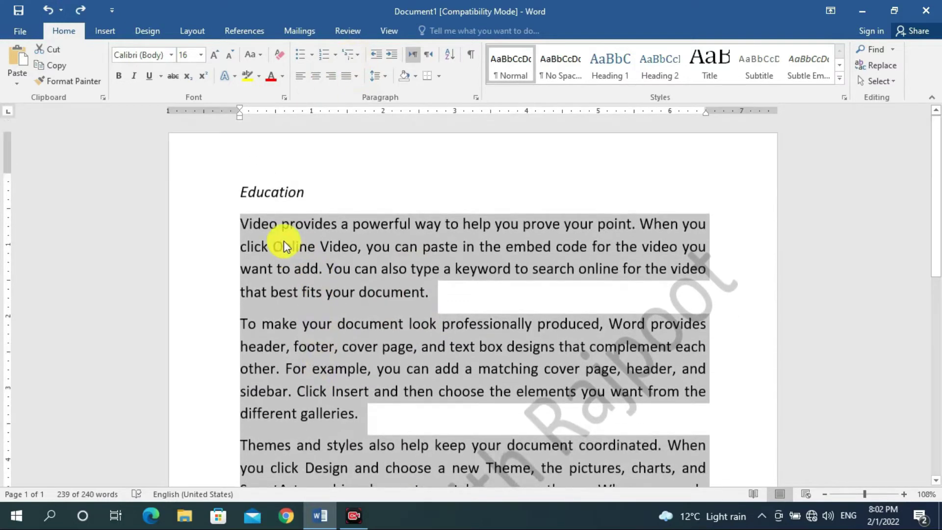
pyautogui.hotkey('ctrl', 'a')
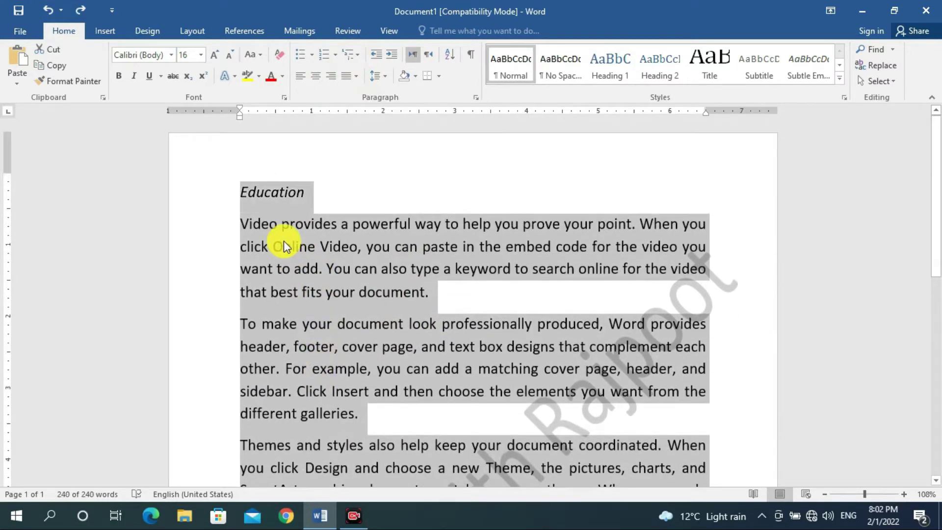
pyautogui.press('Delete')
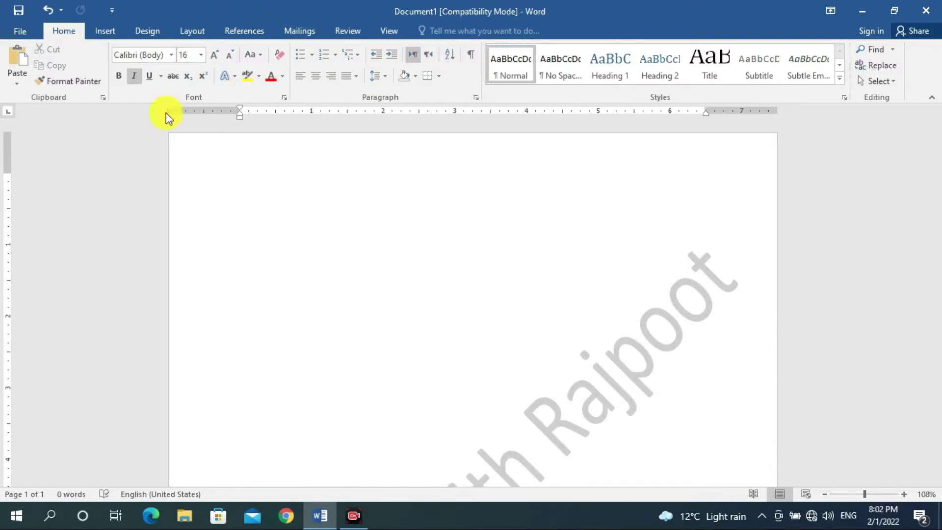
# - Paste the copied list of six names from the Office clipboard and indent every second name
pyautogui.click(101, 99)
pyautogui.click(81, 223)
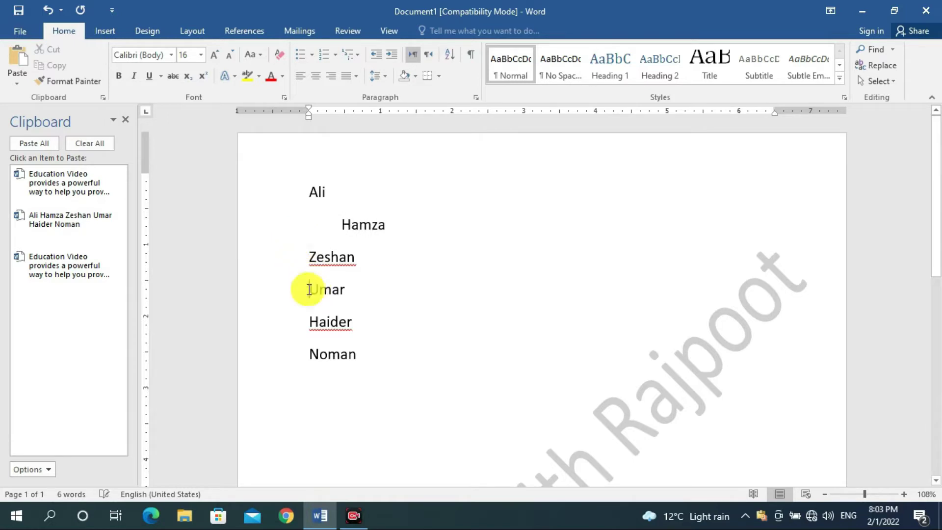
pyautogui.click(309, 290)
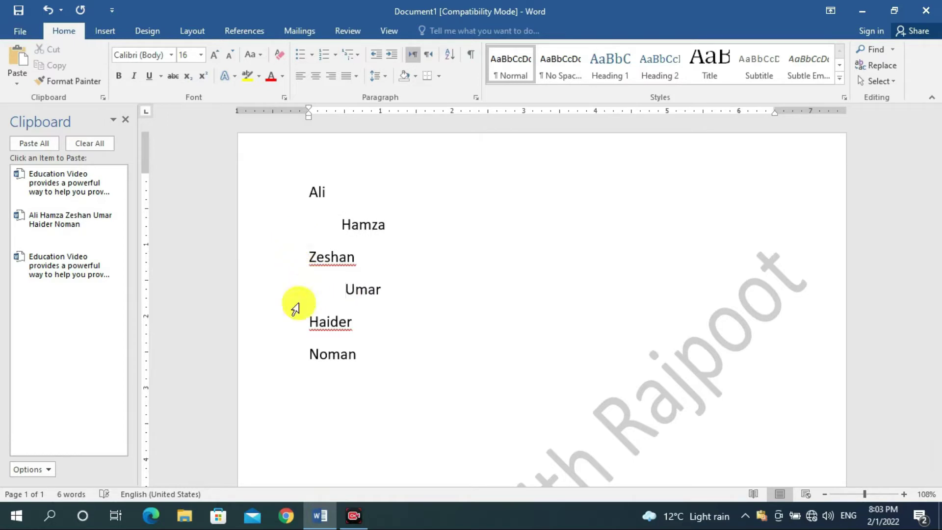
pyautogui.click(305, 355)
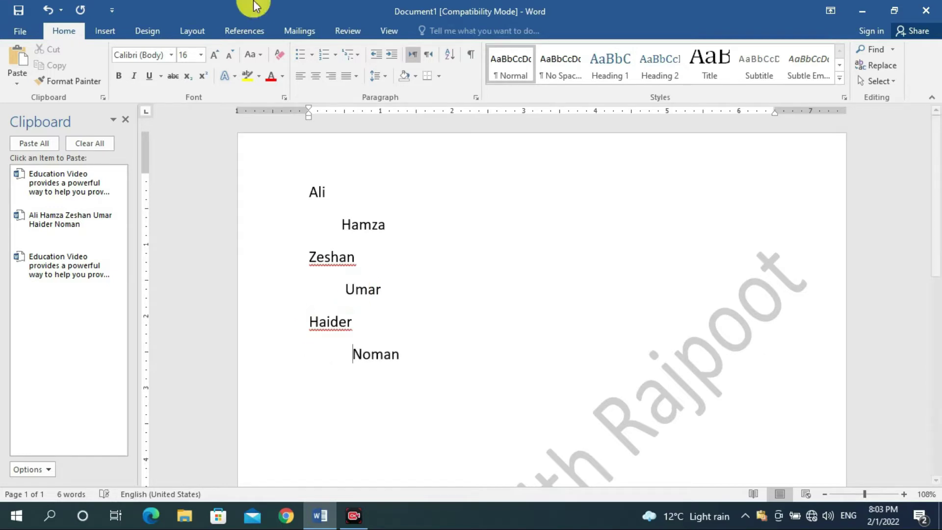
# - Try the 1., a., i. multilevel list on the last name only, and remove its number
pyautogui.click(358, 54)
pyautogui.moveTo(423, 204)
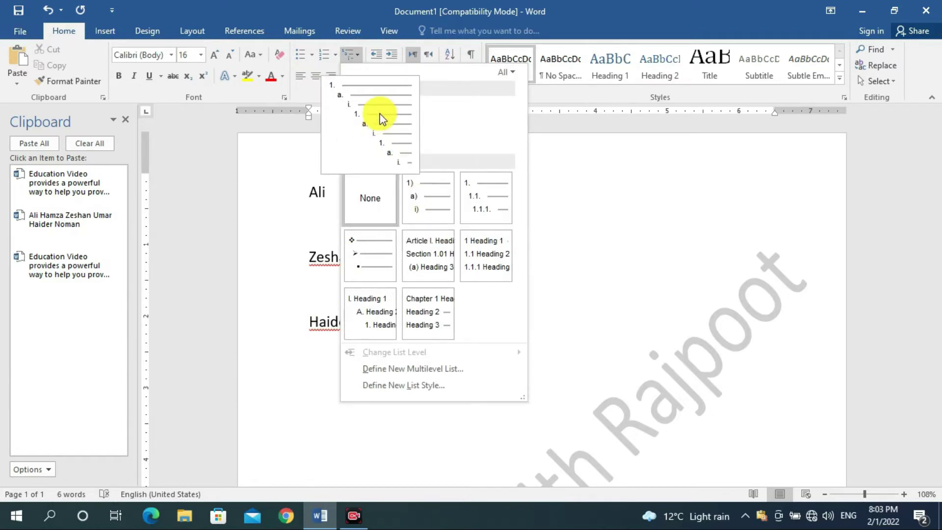
pyautogui.click(381, 119)
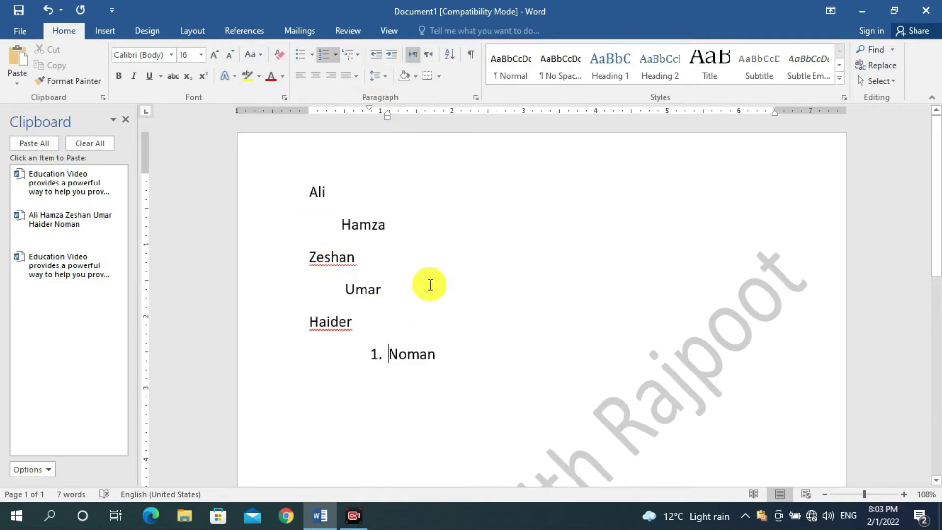
pyautogui.hotkey('ctrl', 'a')
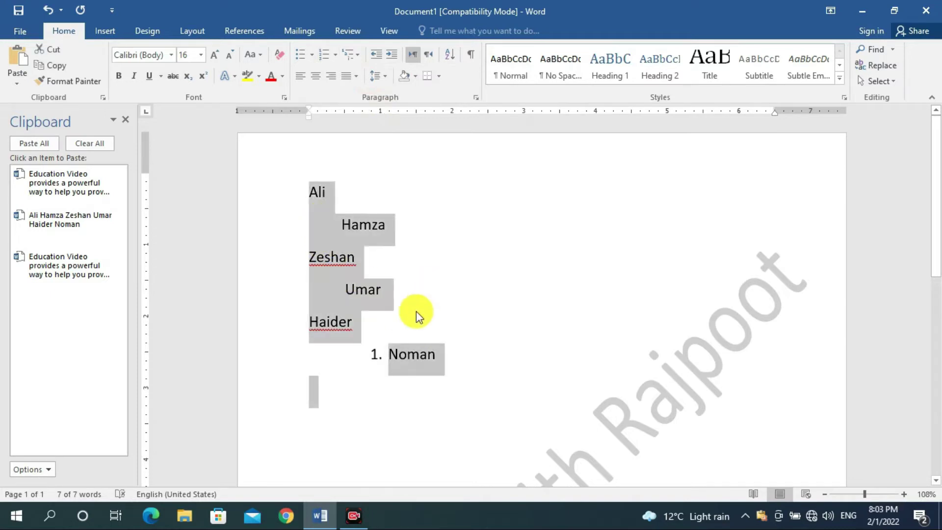
pyautogui.click(379, 353)
pyautogui.moveTo(370, 353); pyautogui.dragTo(356, 352)
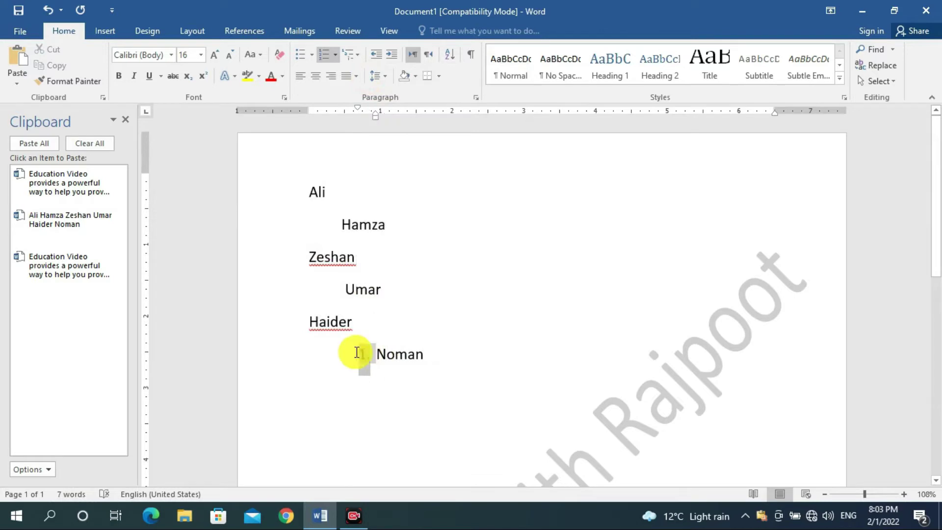
pyautogui.press('BackSpace')
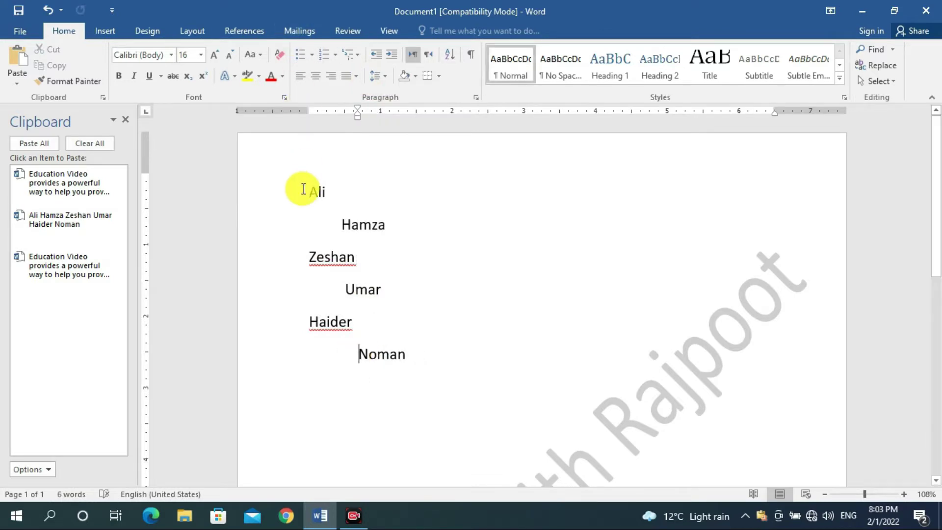
# - Apply the 1), a), i) multilevel list format to the entire list of names
pyautogui.hotkey('ctrl', 'a')
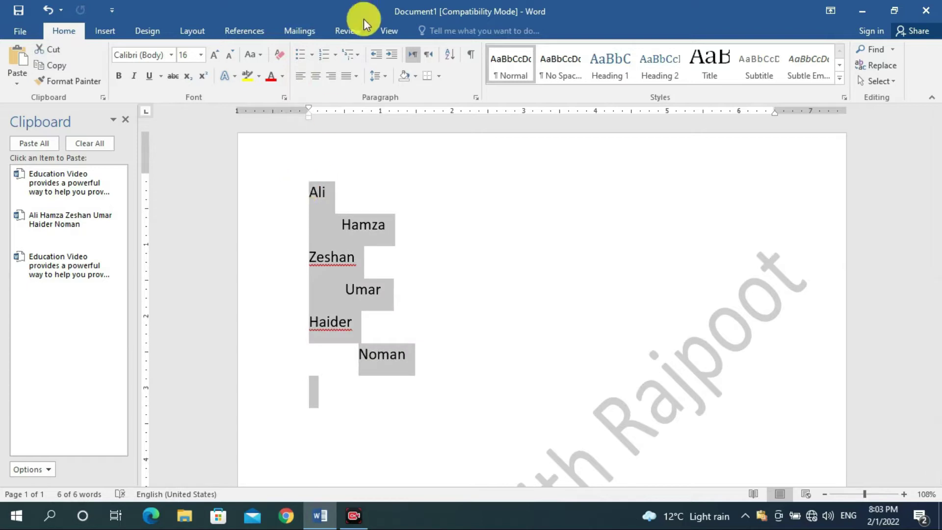
pyautogui.click(355, 55)
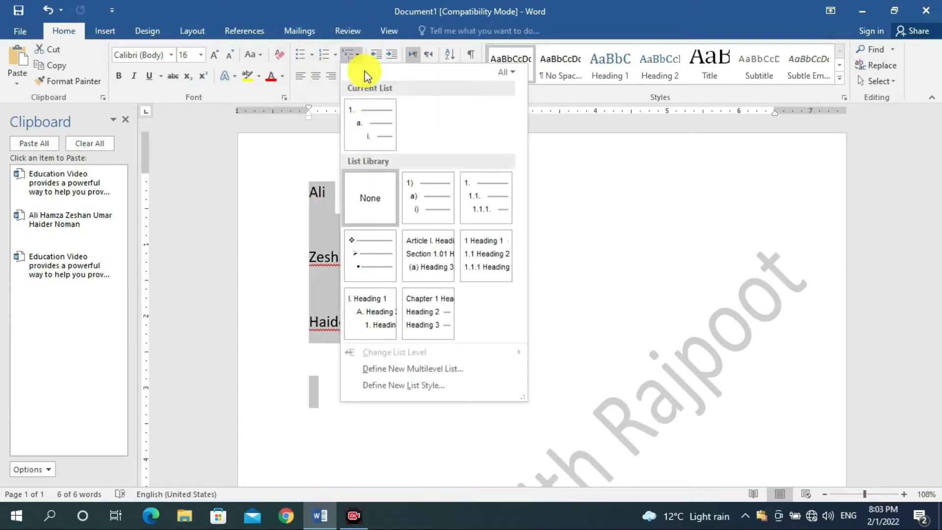
pyautogui.click(413, 206)
pyautogui.click(434, 234)
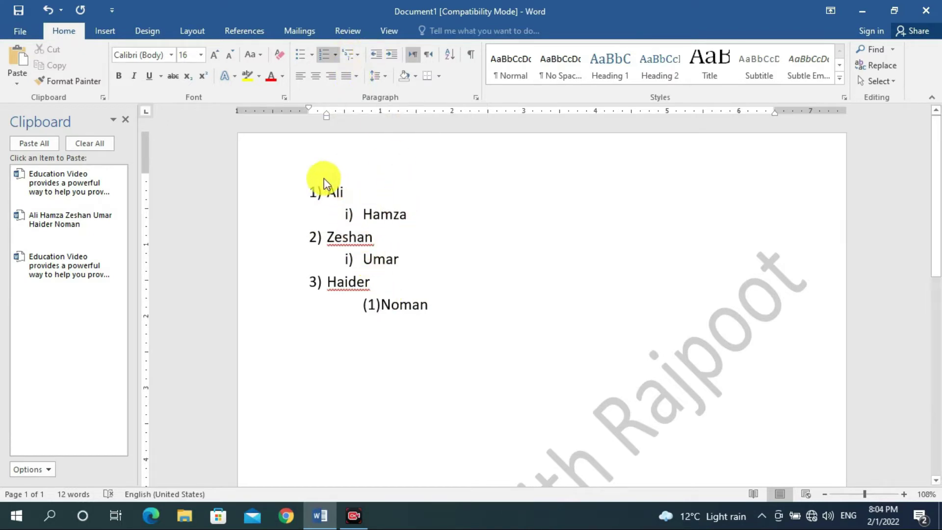
# - Replace the multilevel list of names with the "Education" text from the Office clipboard
pyautogui.moveTo(310, 191); pyautogui.dragTo(425, 312)
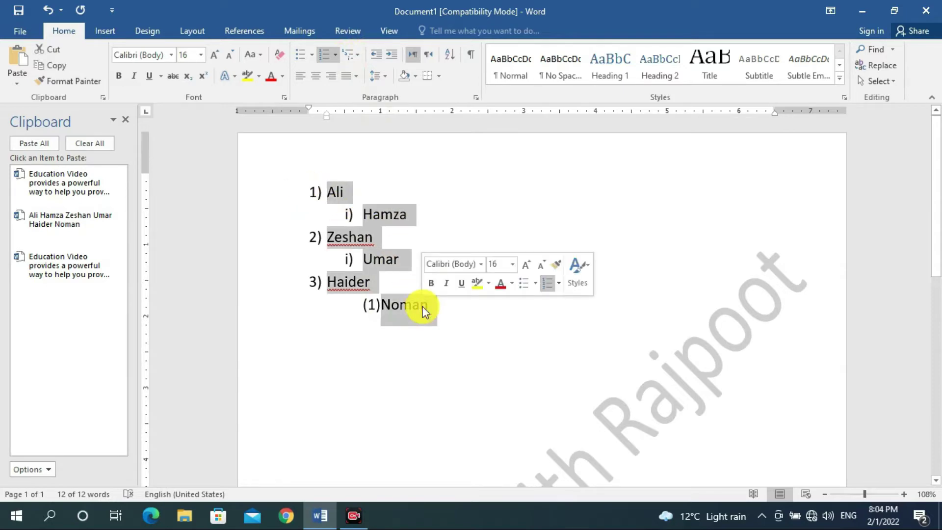
pyautogui.press('Delete')
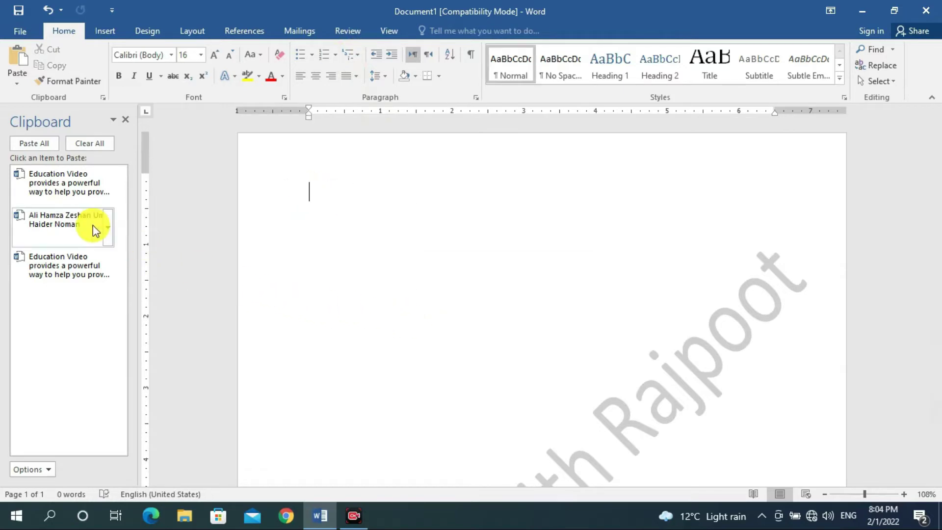
pyautogui.click(78, 187)
pyautogui.scroll(5, 311, 248)
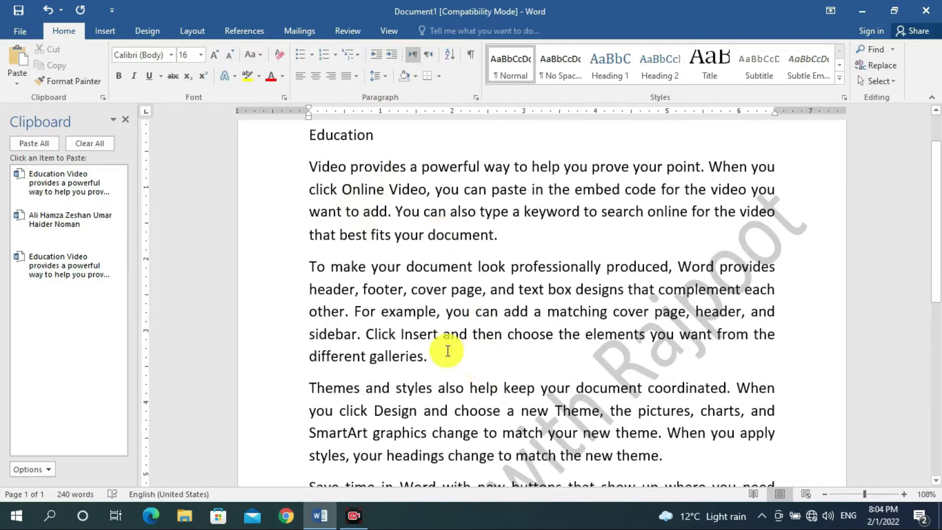
# - Increase the indent of the first paragraph below the "Education" heading by six levels, to 3 inches
pyautogui.moveTo(310, 166); pyautogui.dragTo(503, 225)
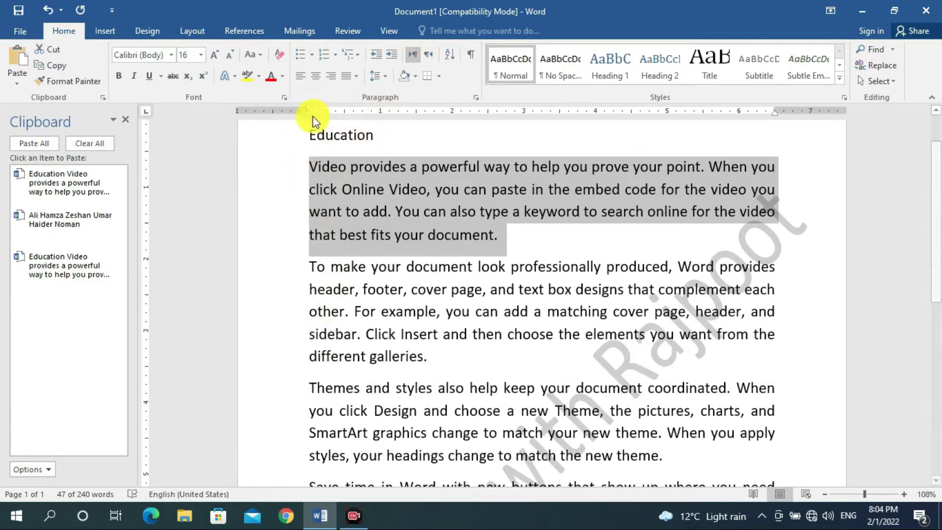
pyautogui.click(393, 54)
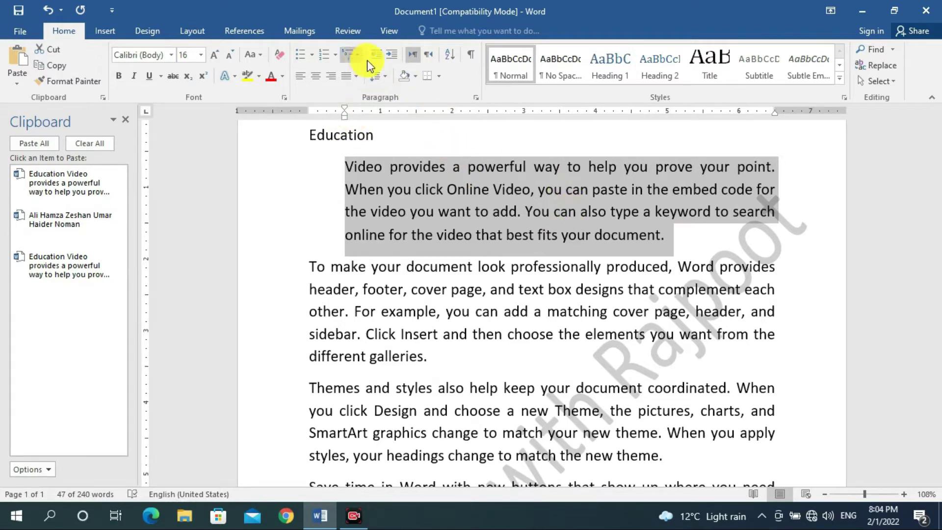
pyautogui.click(391, 53)
pyautogui.click(391, 53)
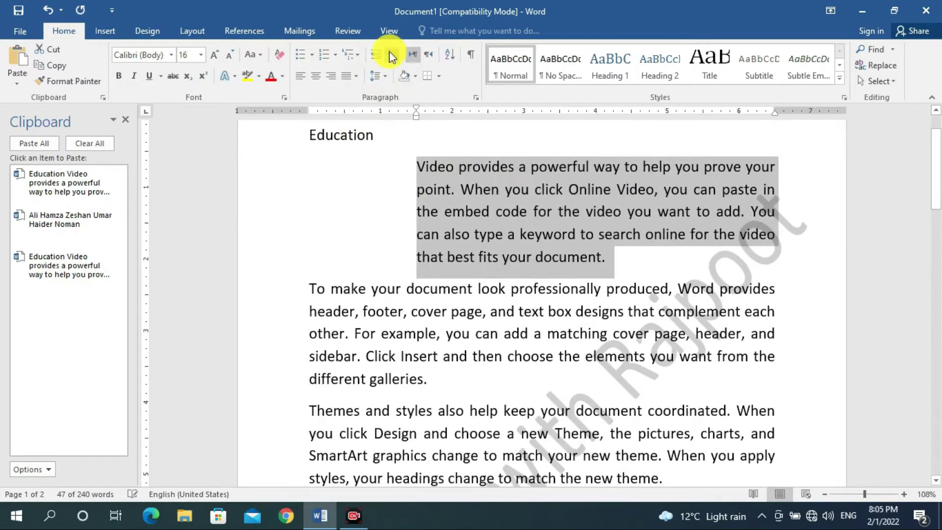
pyautogui.click(391, 53)
pyautogui.click(390, 53)
pyautogui.click(391, 53)
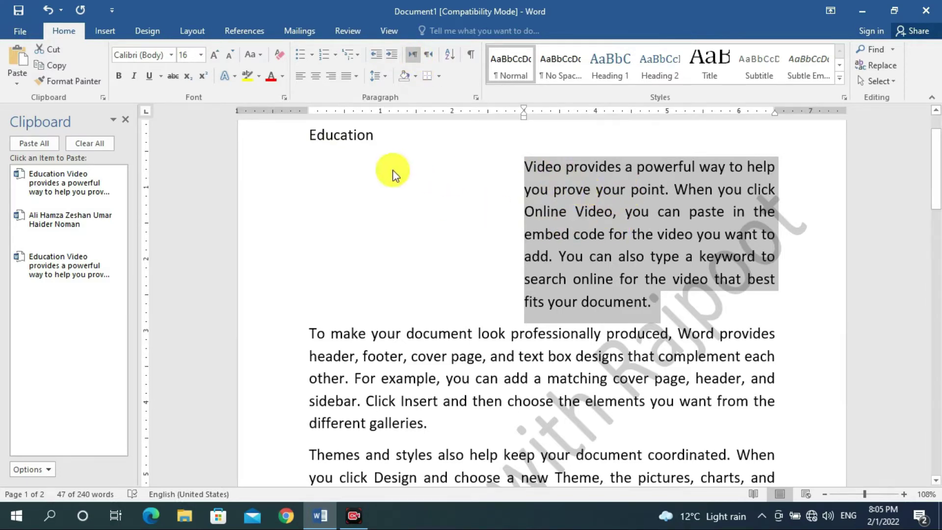
# - Decrease the indent of the first body paragraph by six levels, back to the page margin
pyautogui.click(377, 59)
pyautogui.click(378, 59)
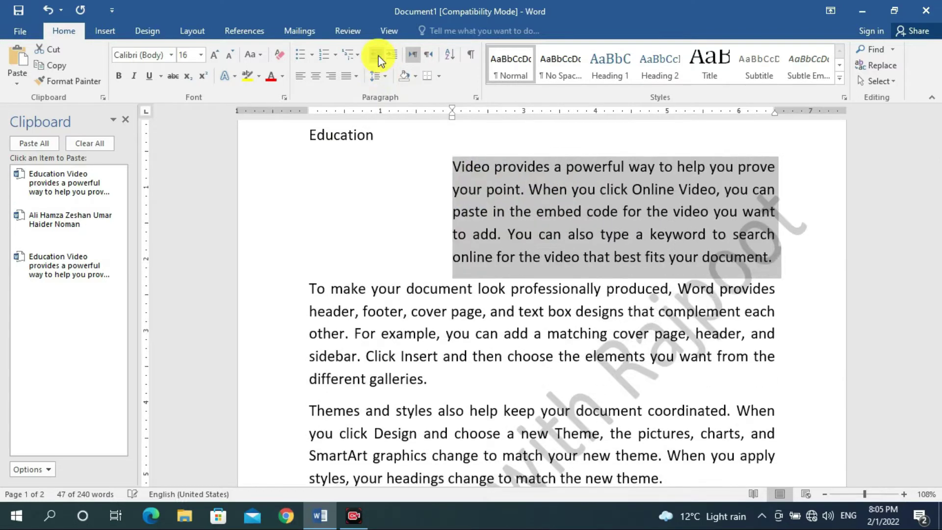
pyautogui.click(378, 59)
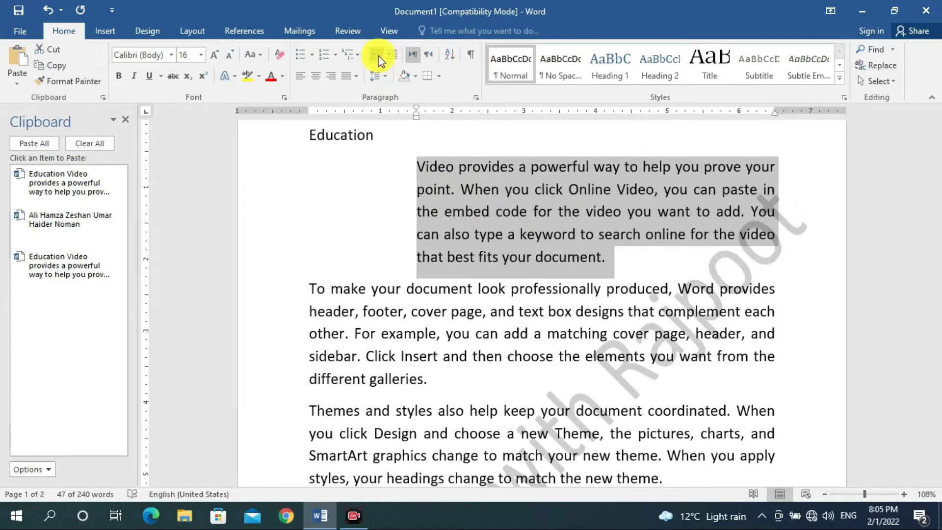
pyautogui.click(377, 59)
pyautogui.click(378, 59)
pyautogui.click(378, 58)
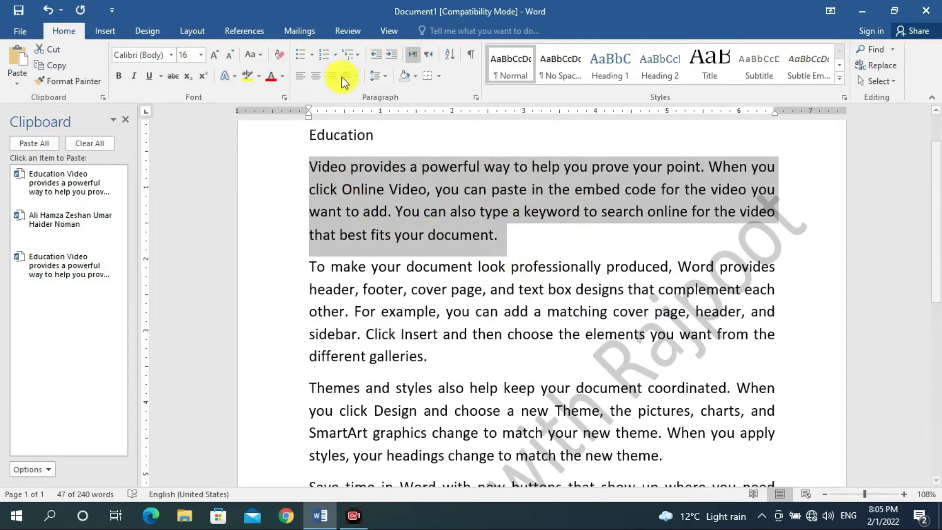
# - Set the line spacing of the first paragraph below the "Education" heading to 1.0
pyautogui.click(382, 73)
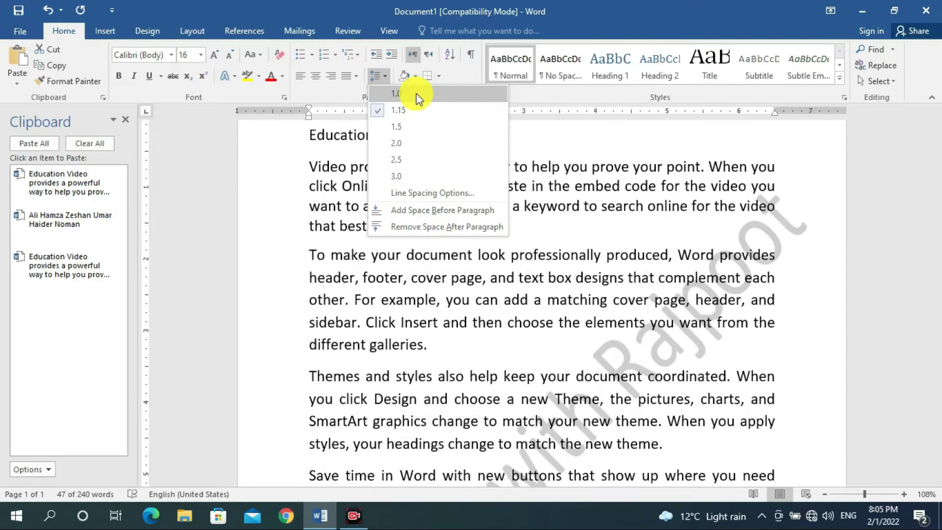
pyautogui.click(416, 93)
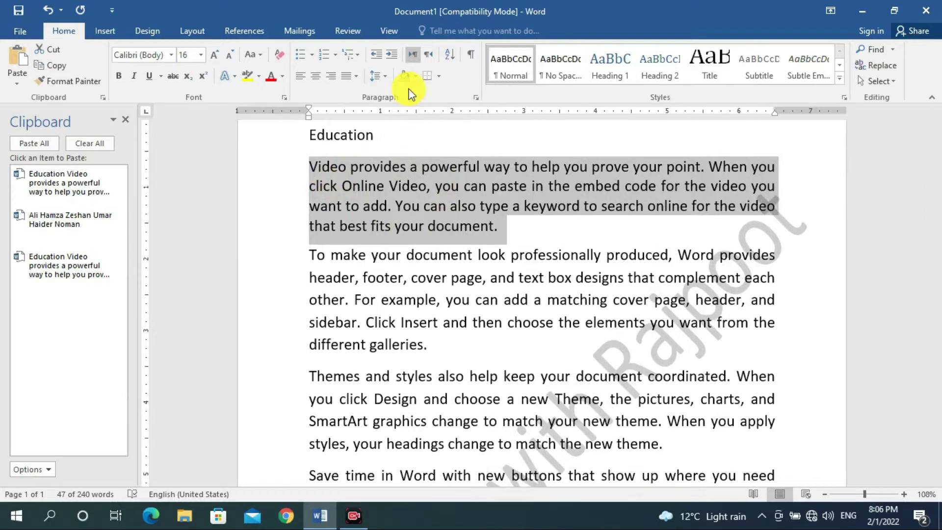
pyautogui.click(758, 483)
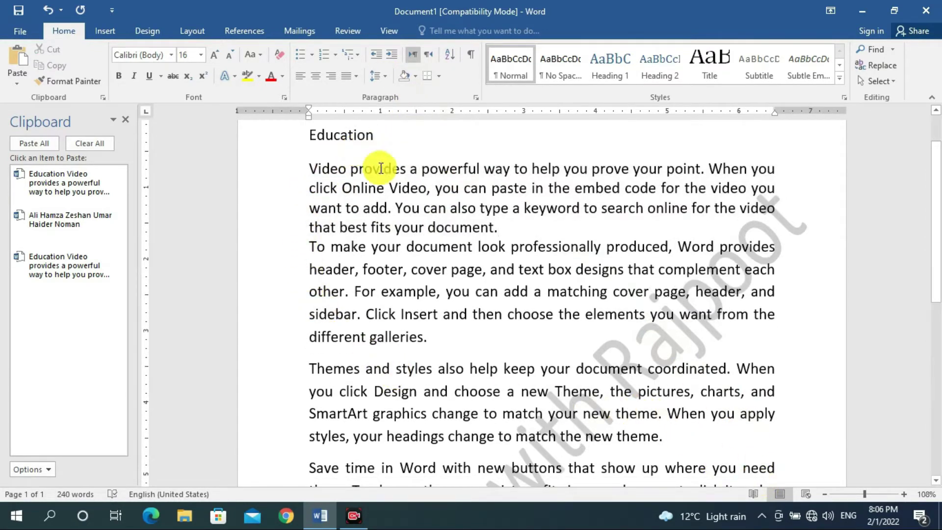
# - Apply light purple paragraph shading to the entire document text and review it down to the last paragraph
pyautogui.moveTo(305, 166); pyautogui.dragTo(505, 231)
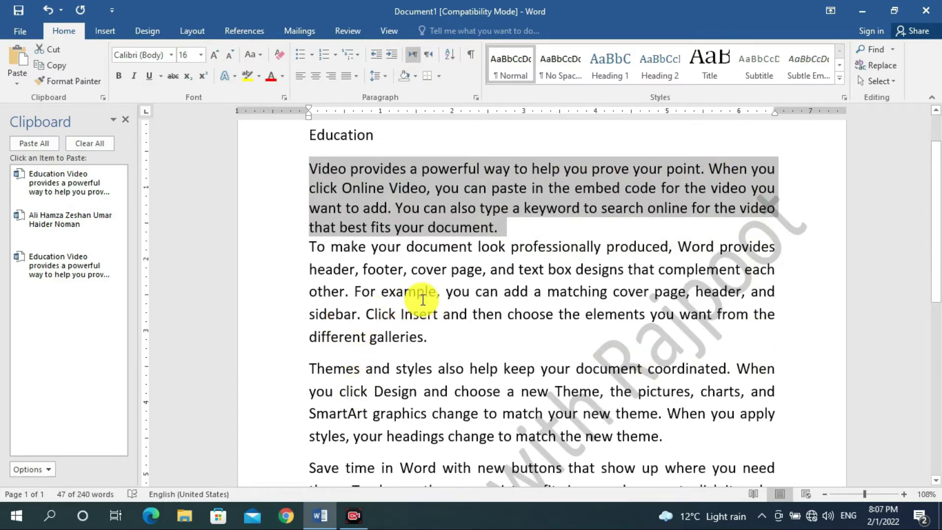
pyautogui.hotkey('ctrl', 'a')
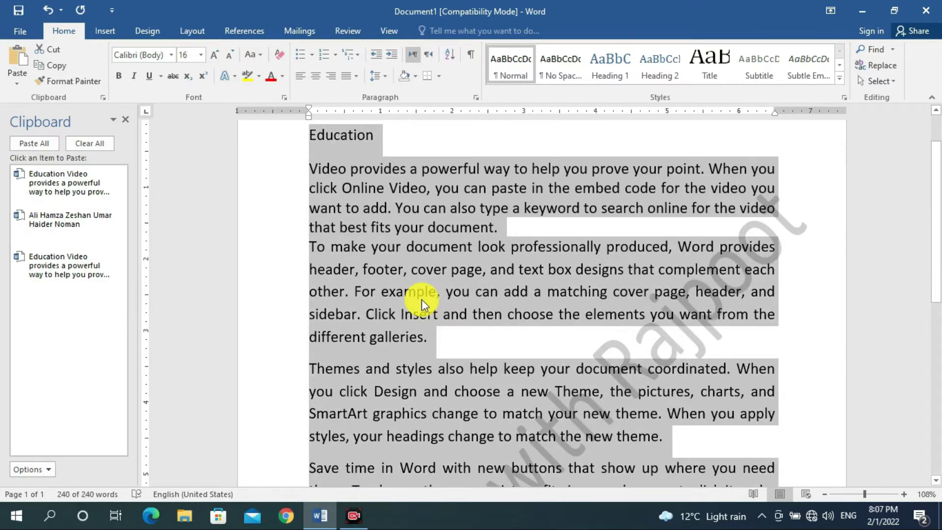
pyautogui.click(415, 75)
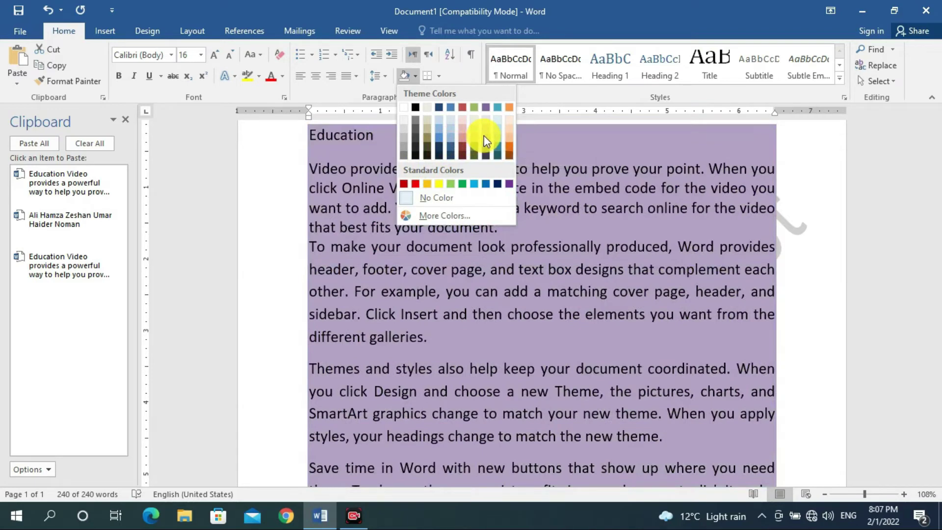
pyautogui.click(486, 141)
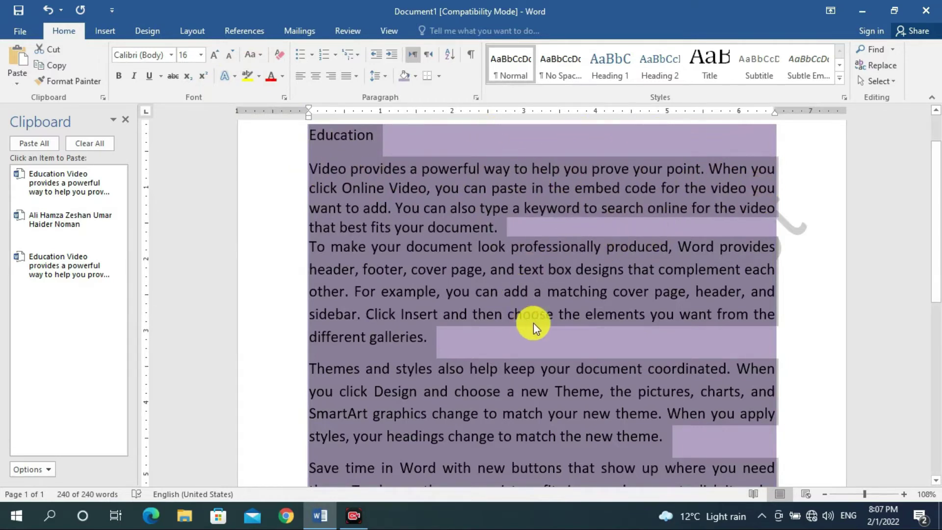
pyautogui.scroll(-3, 535, 393)
pyautogui.scroll(2, 537, 410)
pyautogui.scroll(2, 535, 411)
pyautogui.scroll(-6, 534, 411)
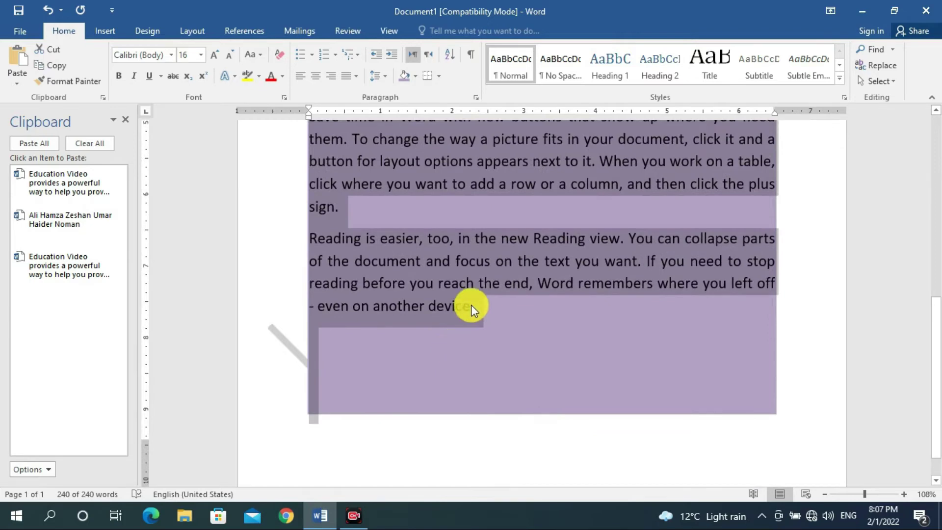
pyautogui.scroll(6, 471, 306)
pyautogui.scroll(1, 515, 368)
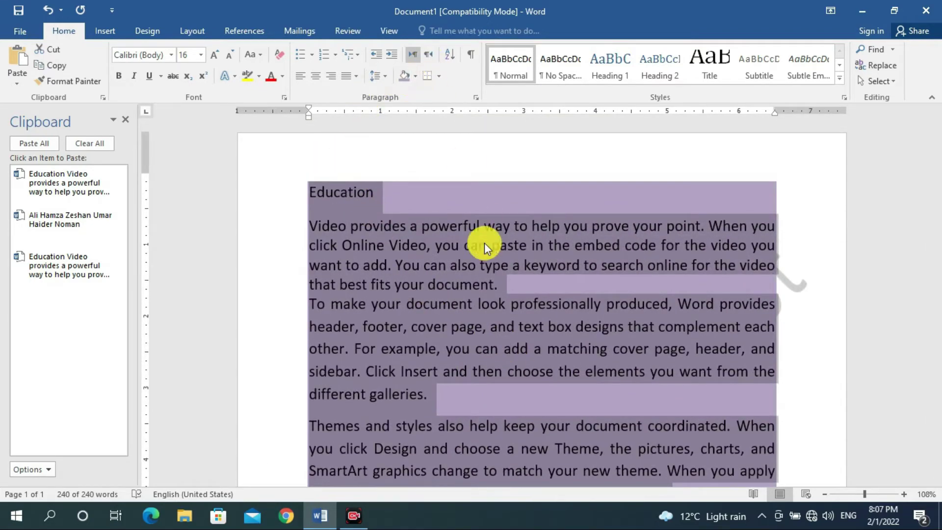
# - Remove the purple shading from the entire document text by setting it to No Color
pyautogui.click(413, 75)
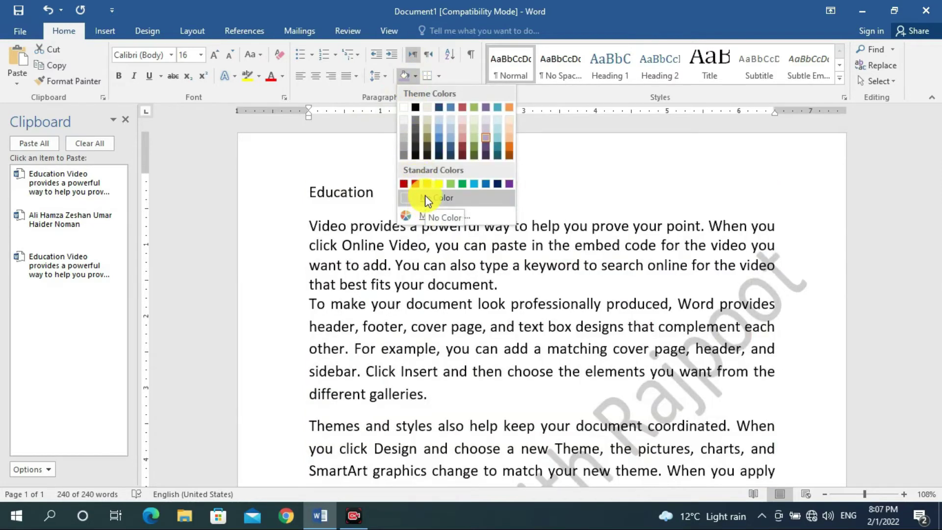
pyautogui.click(431, 198)
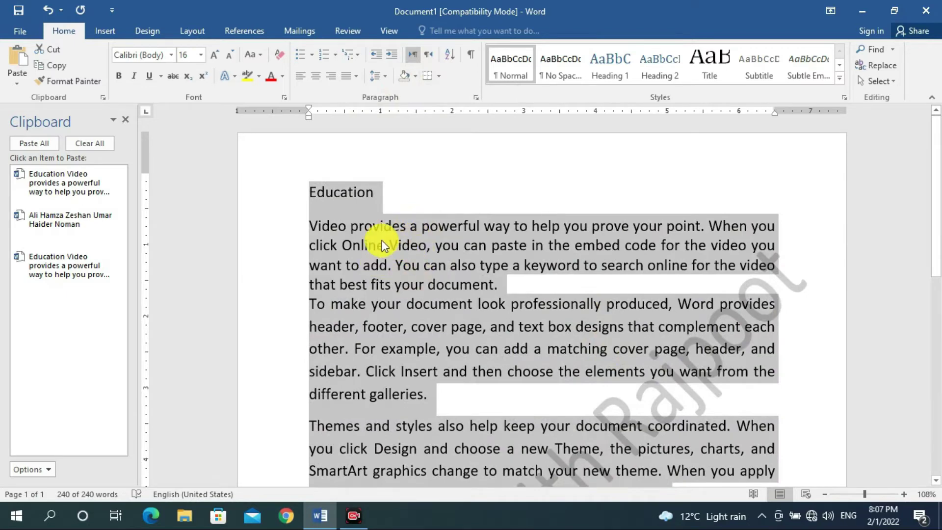
pyautogui.scroll(-4, 380, 232)
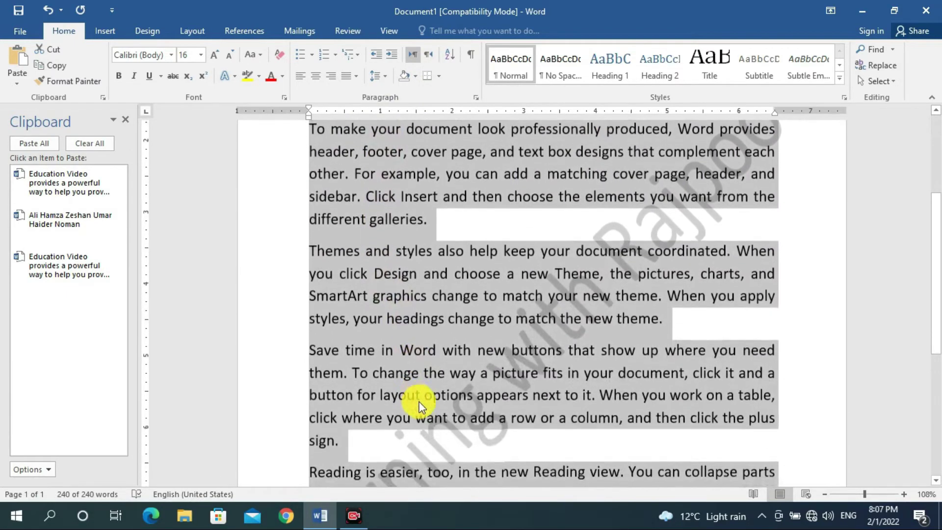
pyautogui.scroll(4, 414, 360)
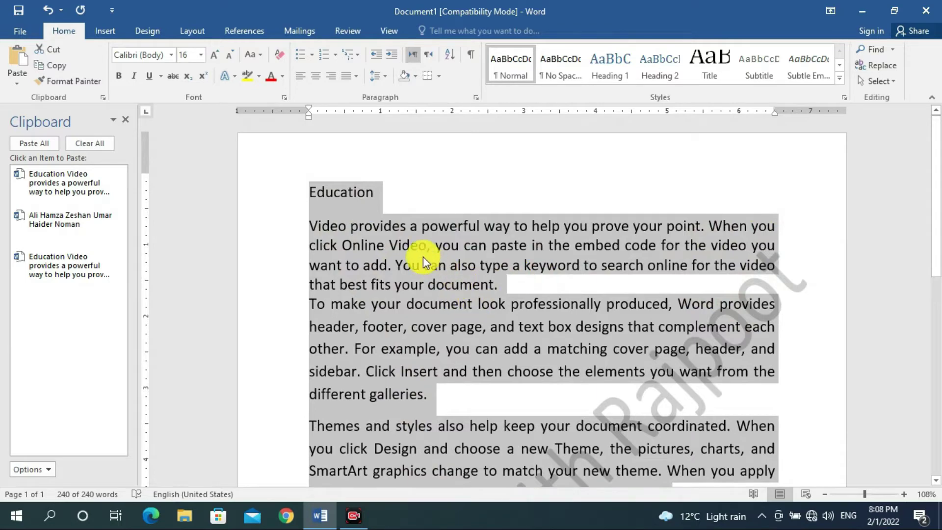
pyautogui.scroll(-5, 423, 257)
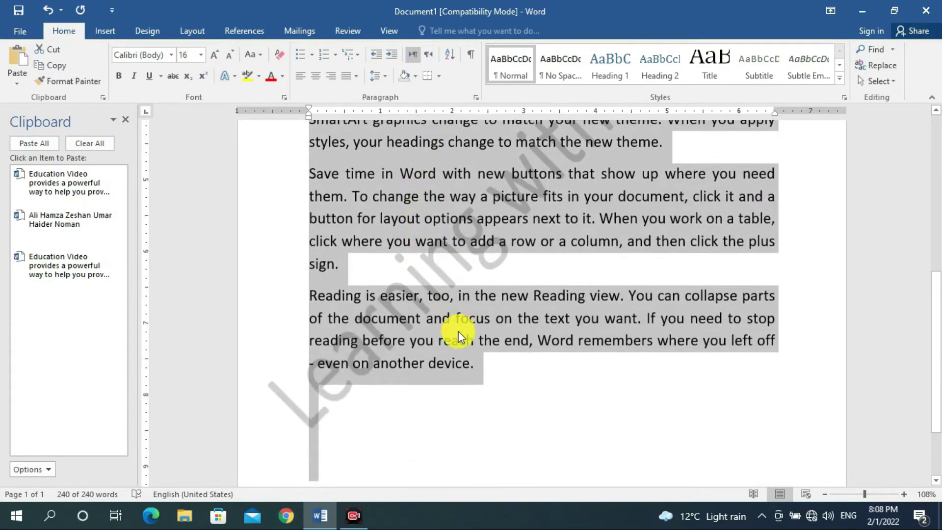
pyautogui.scroll(6, 459, 338)
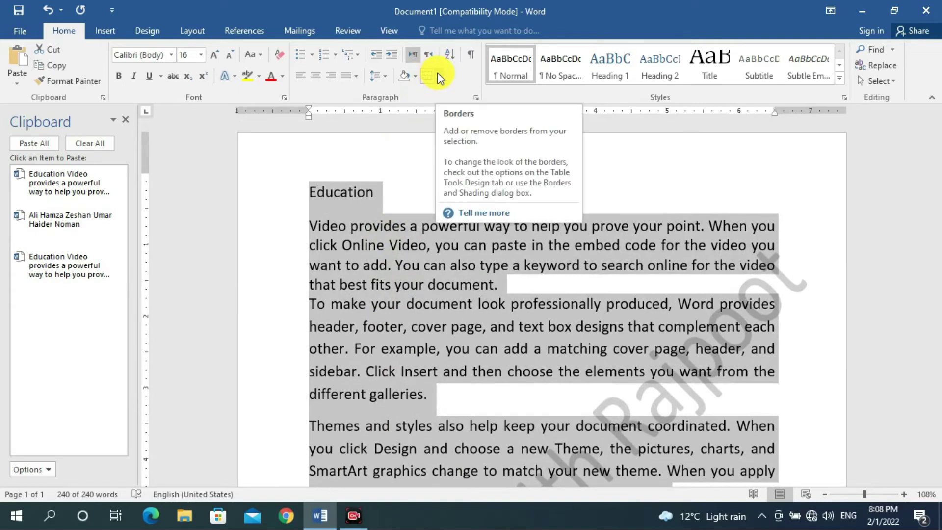
# - Apply All Borders to the entire "Education" text and review the bordered paragraphs through the end of the document
pyautogui.click(439, 76)
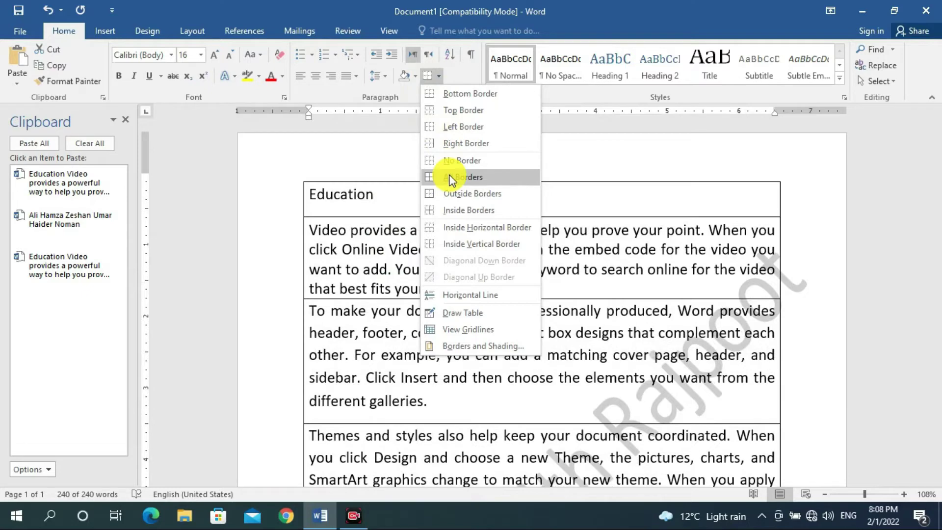
pyautogui.click(450, 179)
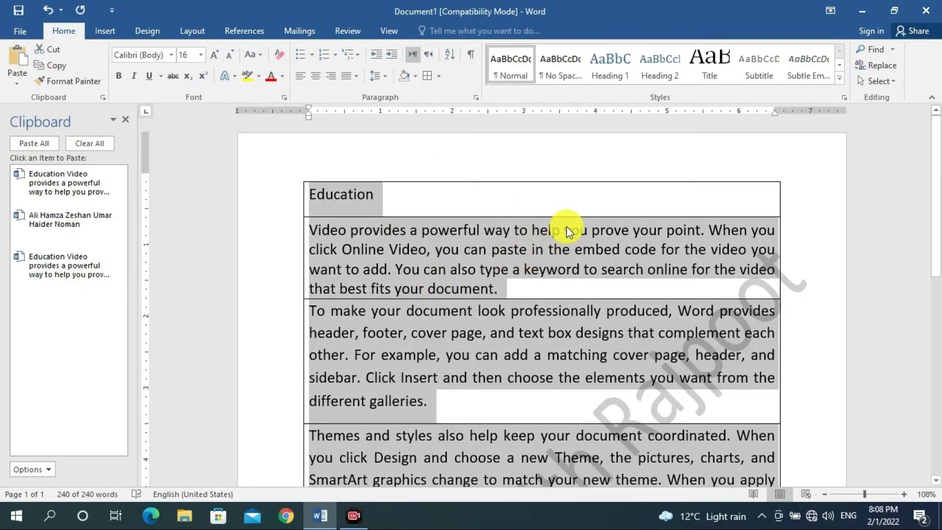
pyautogui.click(568, 231)
pyautogui.scroll(-3, 427, 269)
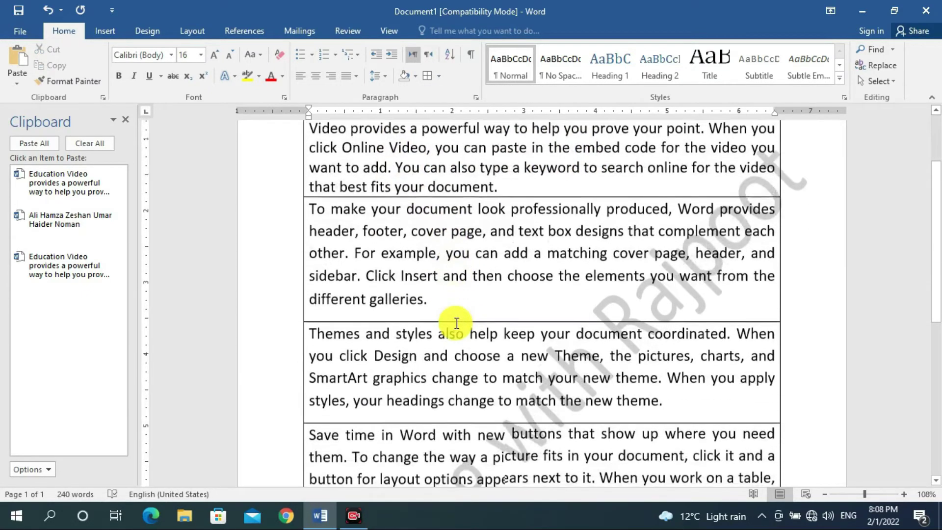
pyautogui.scroll(-1, 540, 358)
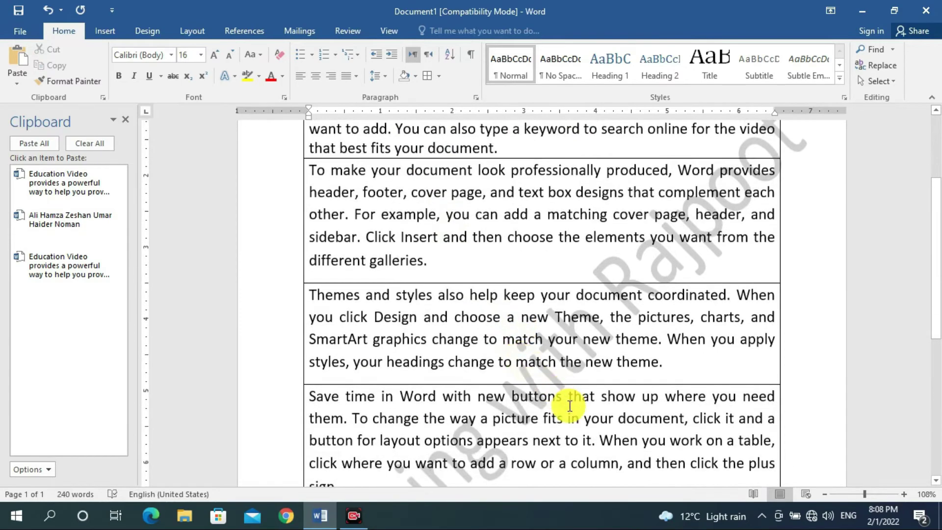
pyautogui.scroll(-1, 428, 314)
pyautogui.scroll(-9, 429, 321)
pyautogui.scroll(7, 432, 339)
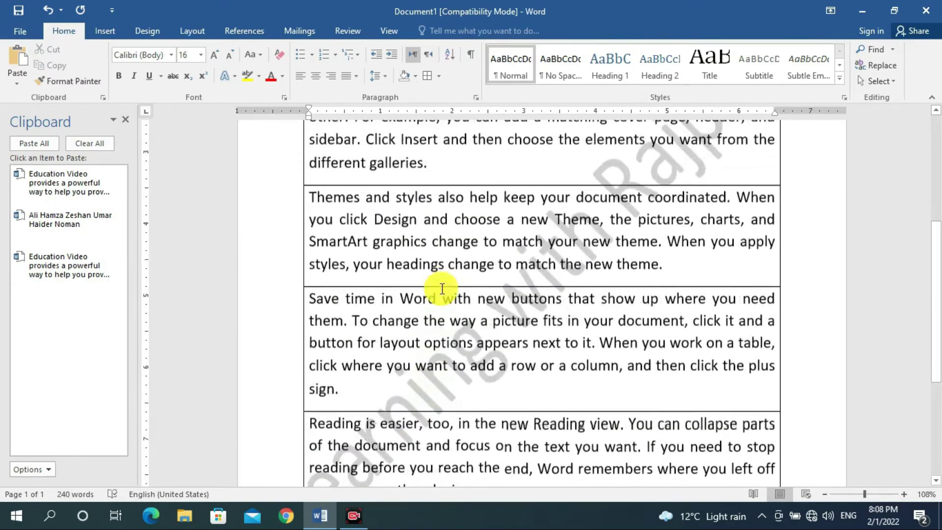
pyautogui.scroll(7, 412, 300)
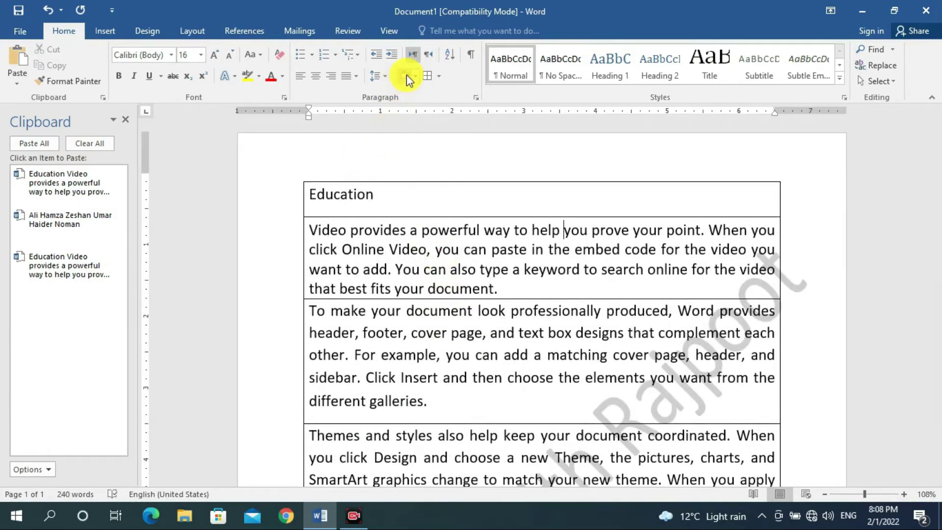
# - Remove all borders from the "Education" heading and paragraphs with the No Border option
pyautogui.click(440, 75)
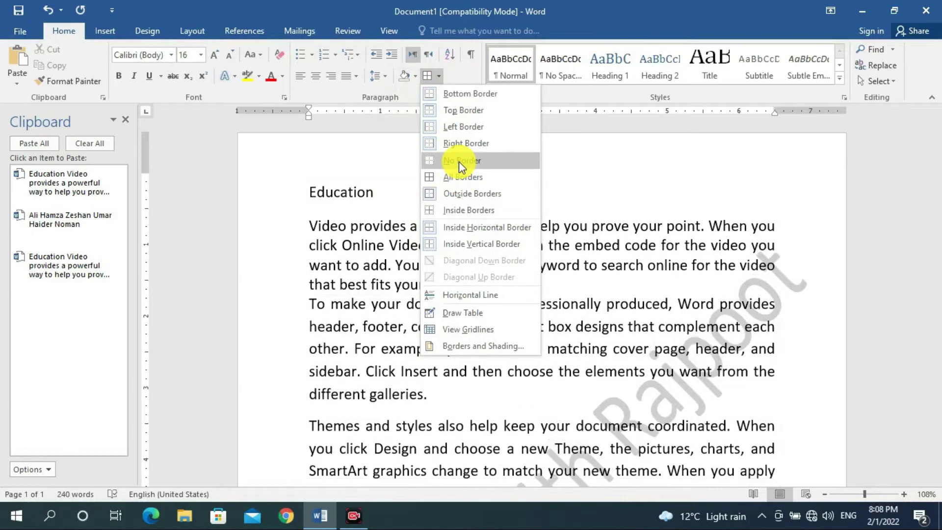
pyautogui.click(458, 161)
pyautogui.scroll(-3, 612, 324)
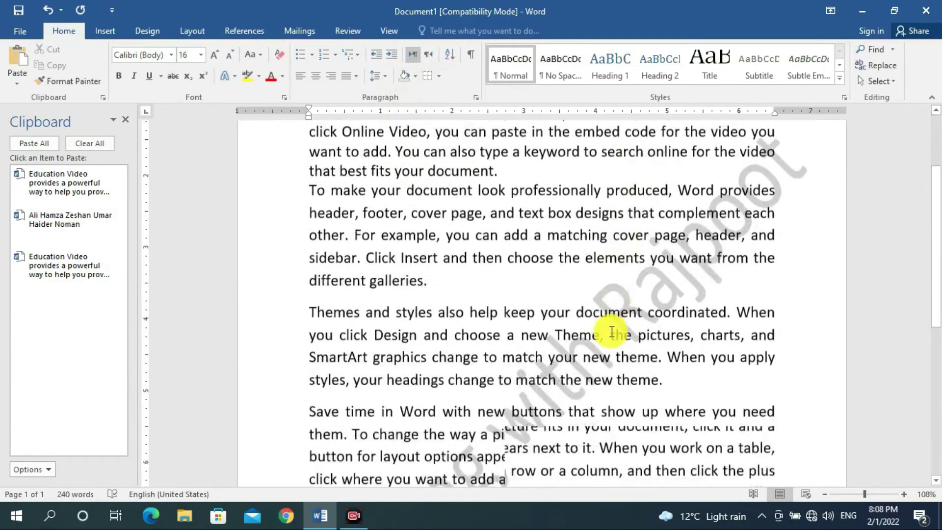
pyautogui.scroll(1, 609, 335)
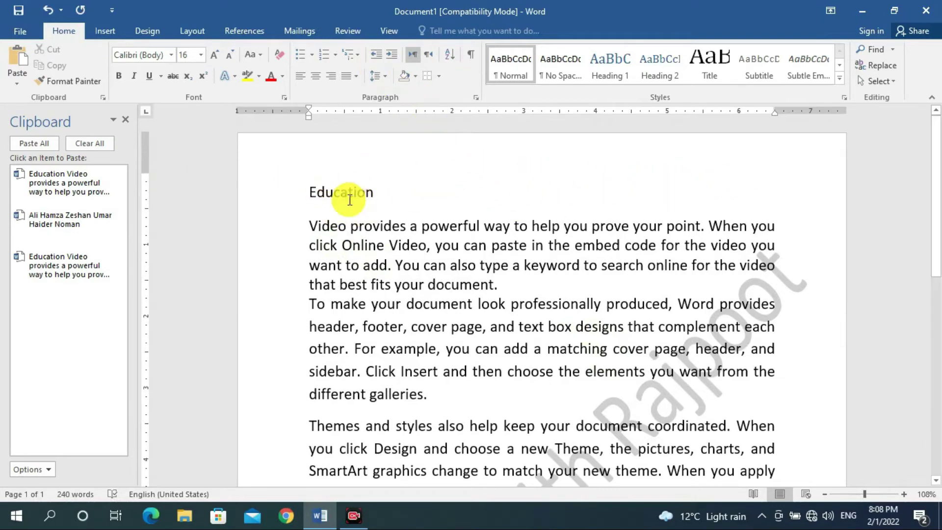
pyautogui.click(439, 76)
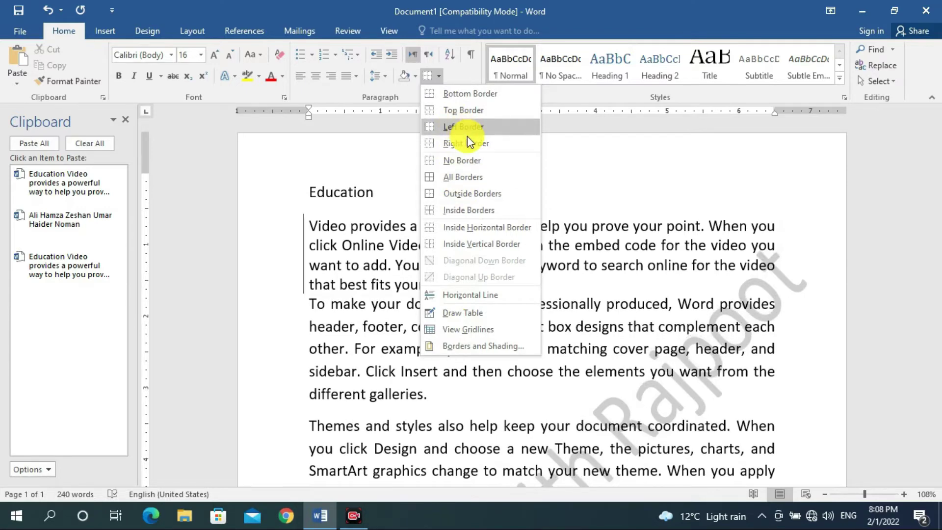
pyautogui.click(578, 204)
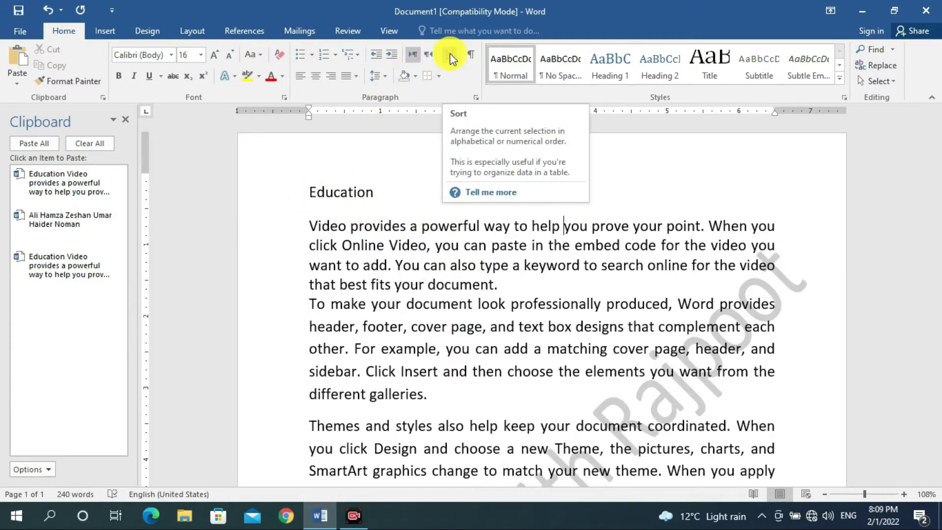
# - Replace the whole "Education" text with the list of names from the Office clipboard
pyautogui.doubleClick(311, 192)
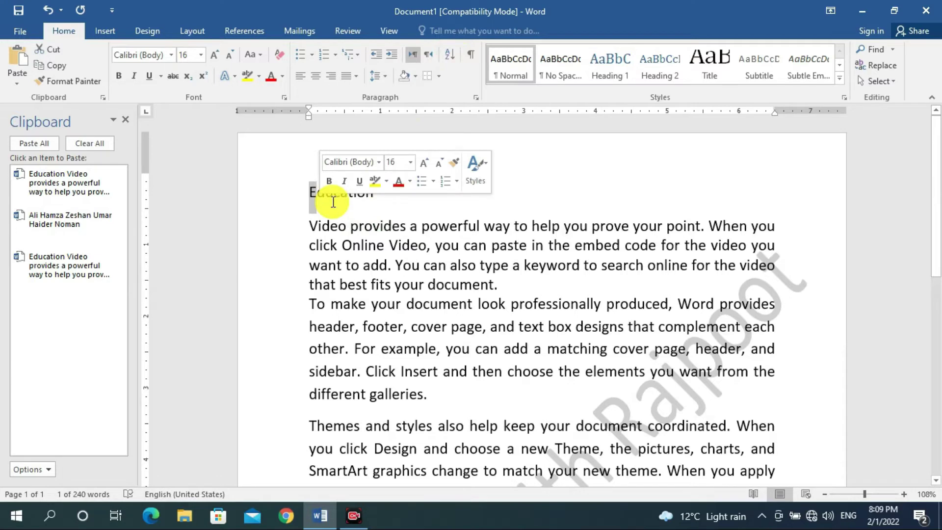
pyautogui.hotkey('ctrl', 'a')
pyautogui.press('Delete')
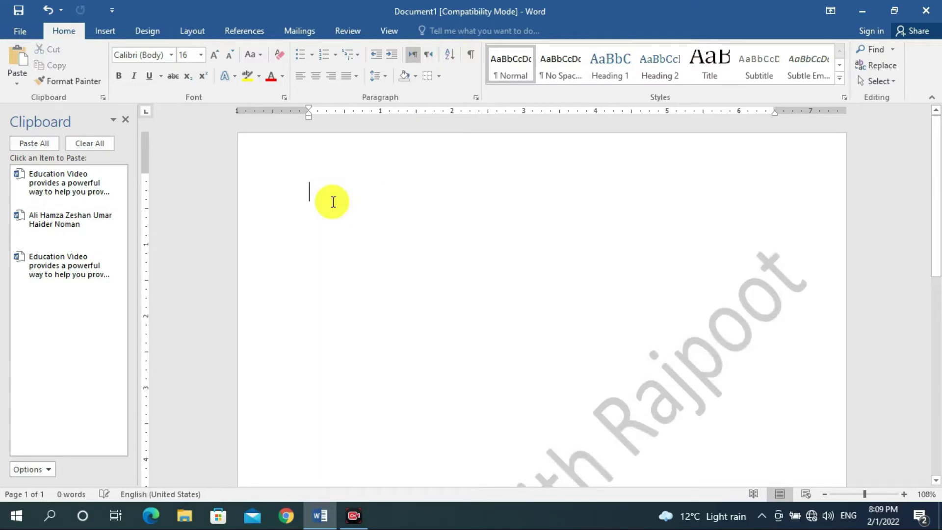
pyautogui.click(47, 216)
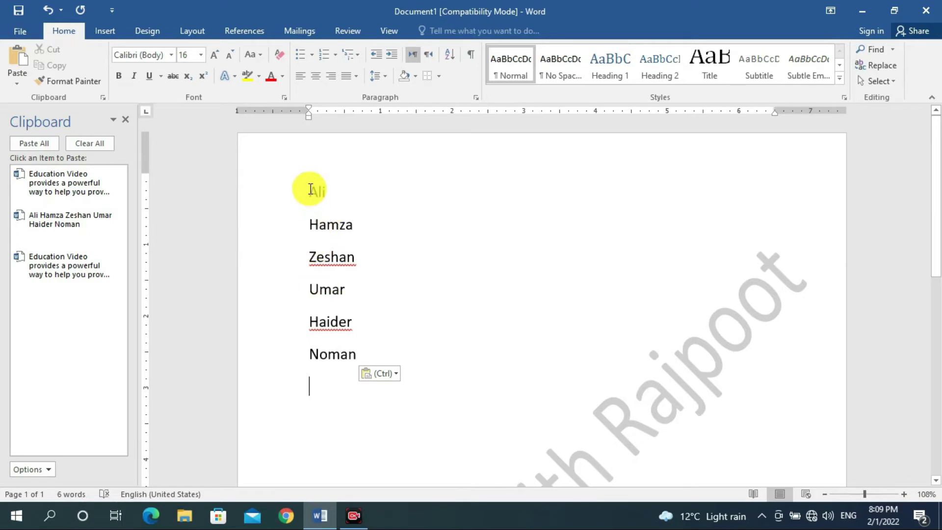
# - Sort the entire list of names by paragraphs as text in ascending order, with no header row
pyautogui.hotkey('ctrl', 'a')
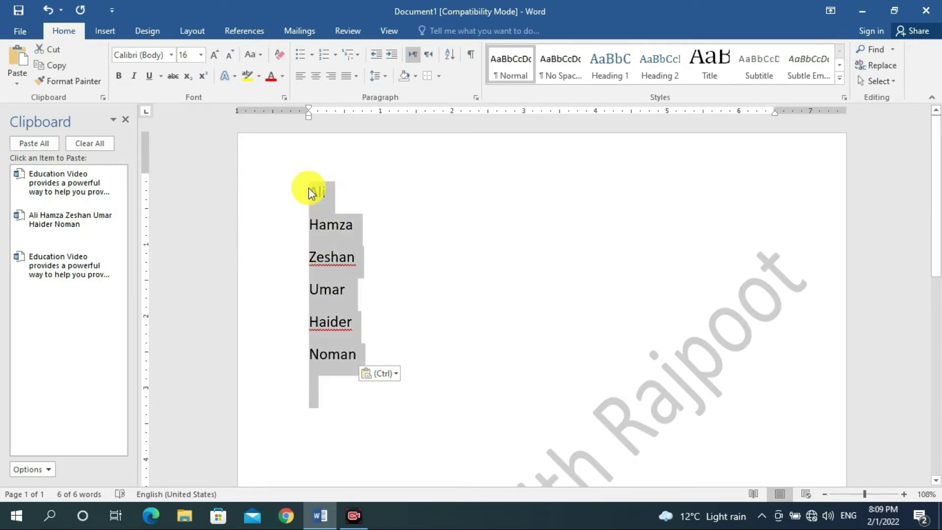
pyautogui.click(450, 54)
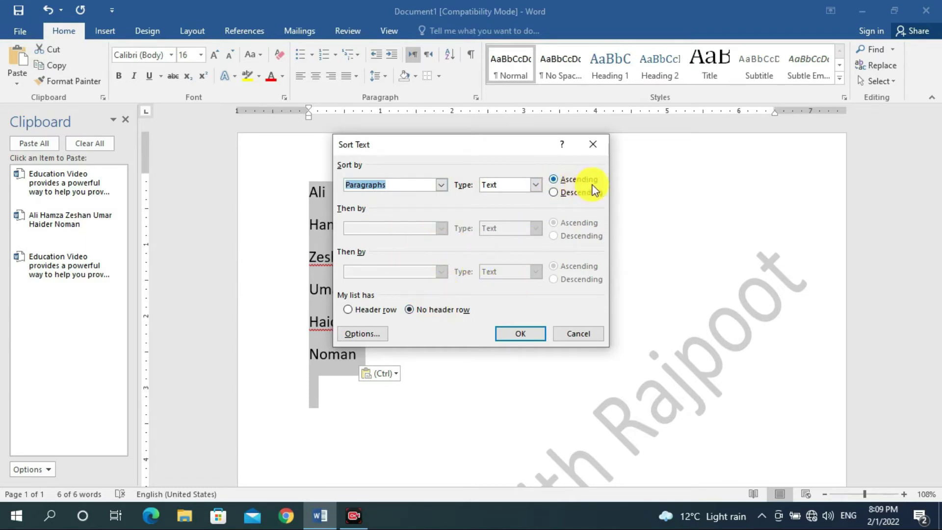
pyautogui.click(530, 334)
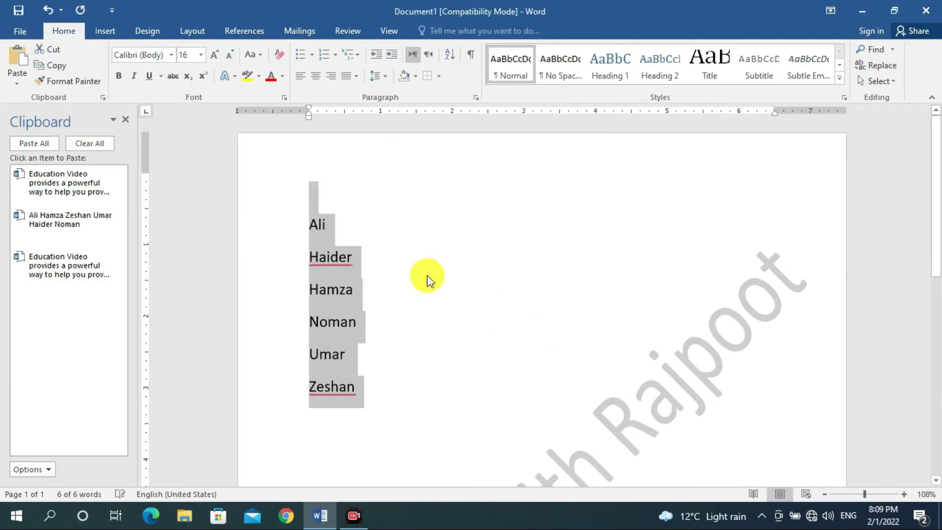
pyautogui.click(372, 301)
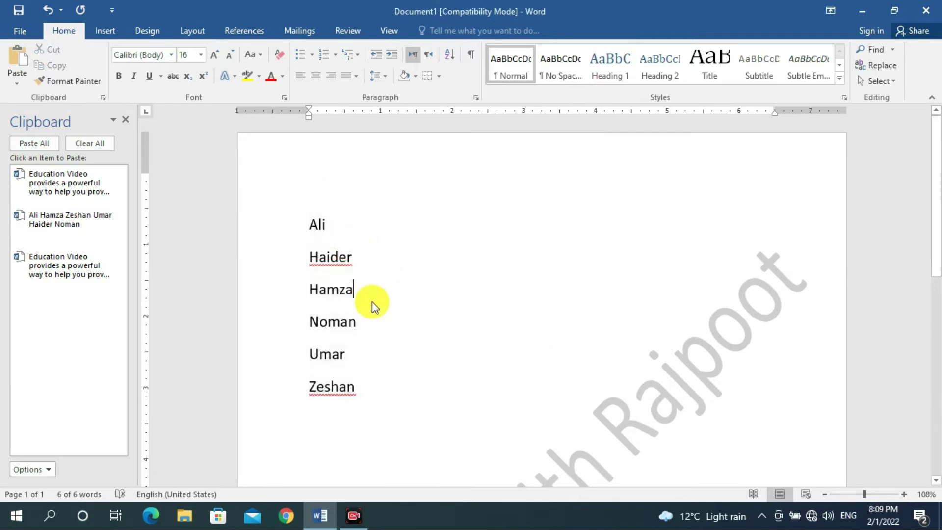
# - Sort the entire list of names by paragraphs as text in descending order, with no header row
pyautogui.moveTo(307, 221)
pyautogui.mouseDown()
pyautogui.moveTo(326, 301)
pyautogui.moveTo(309, 215)
pyautogui.mouseUp()
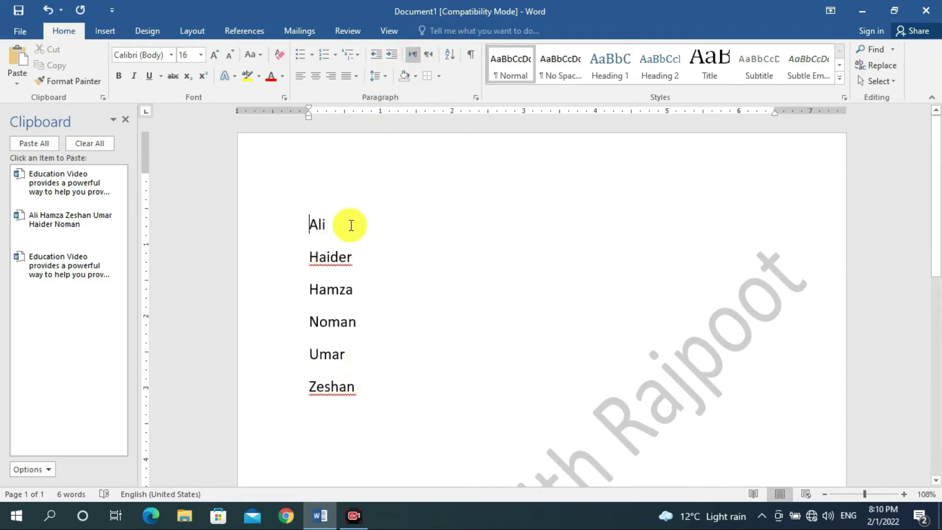
pyautogui.click(452, 52)
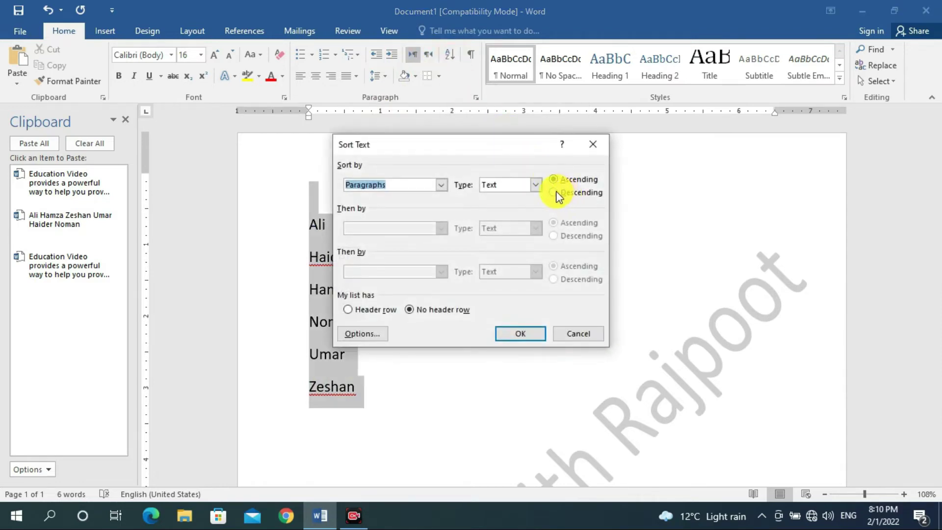
pyautogui.click(554, 193)
pyautogui.click(531, 335)
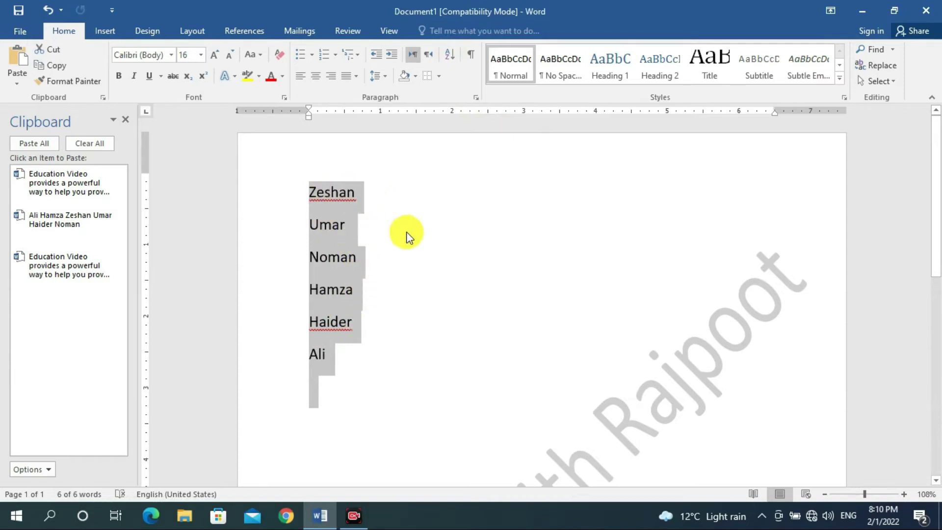
# - Delete the list of names and paste the "Education" text from the Office clipboard in its place
pyautogui.press('Delete')
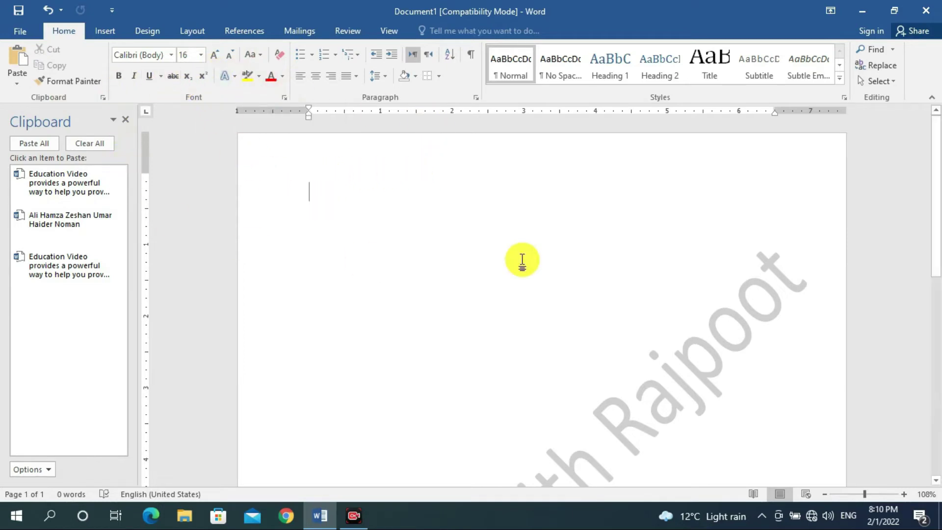
pyautogui.click(93, 183)
pyautogui.scroll(5, 568, 293)
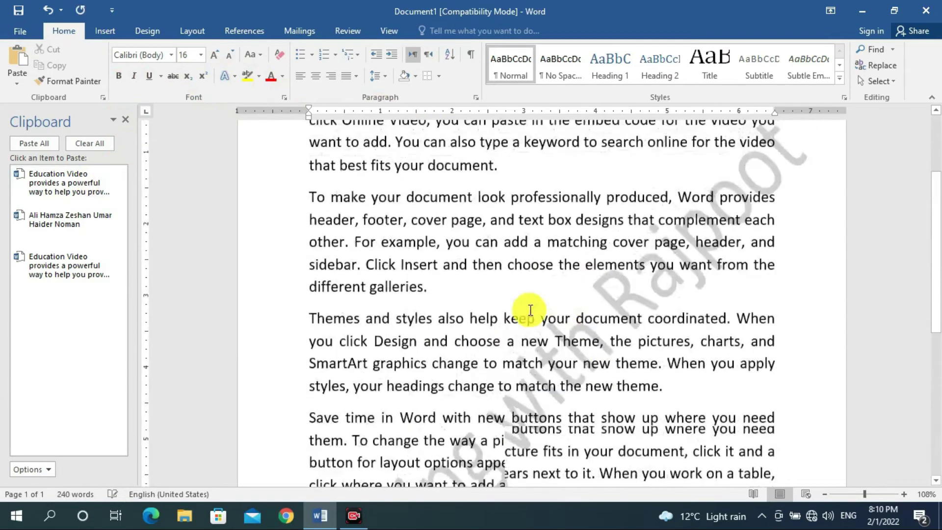
pyautogui.moveTo(306, 193); pyautogui.dragTo(581, 409)
pyautogui.scroll(5, 452, 316)
# - Show the paragraph marks and other hidden formatting symbols, and review them through the end of the "Education" text
pyautogui.hotkey('ctrl', 'v')
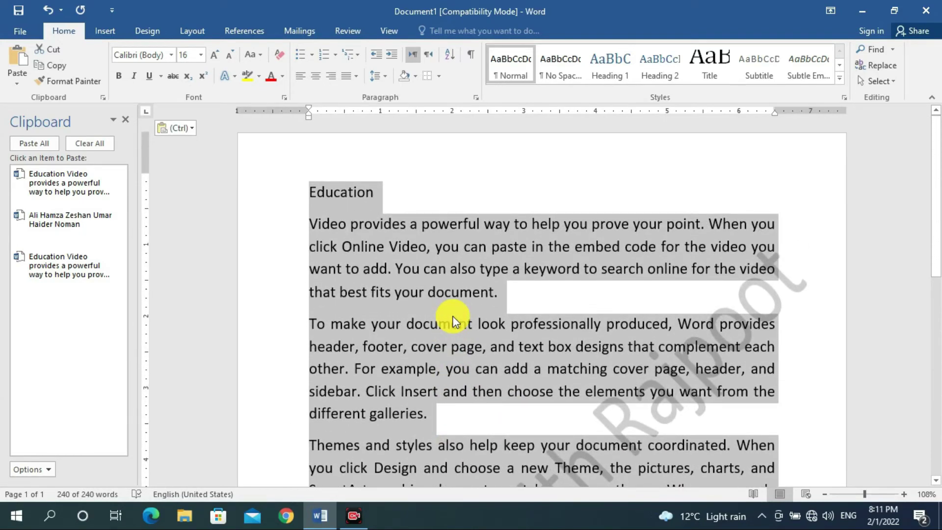
pyautogui.click(470, 53)
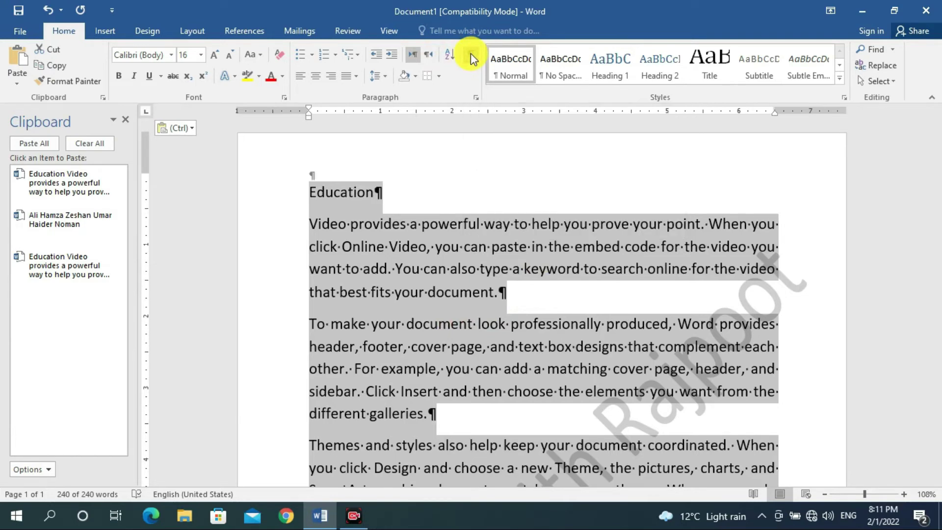
pyautogui.click(434, 196)
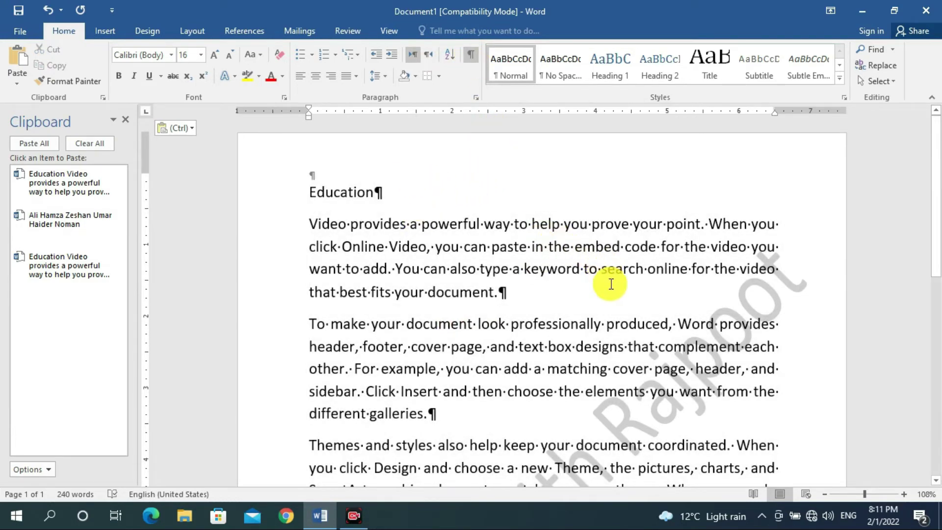
pyautogui.scroll(-1, 490, 341)
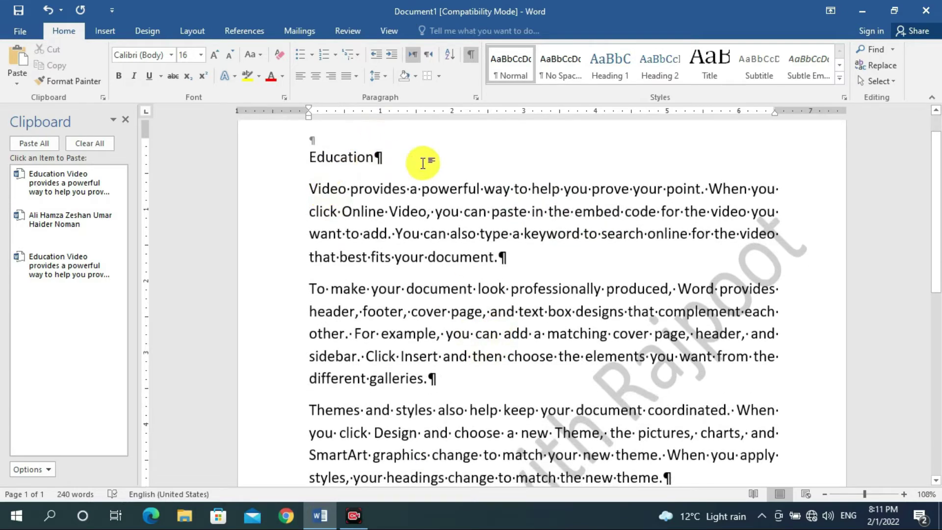
pyautogui.scroll(-5, 490, 304)
pyautogui.scroll(-3, 584, 452)
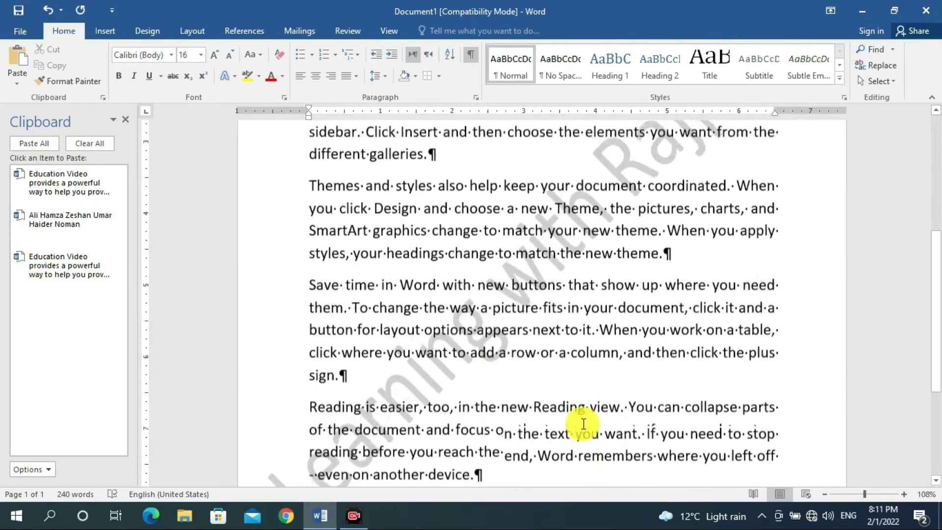
pyautogui.scroll(9, 585, 403)
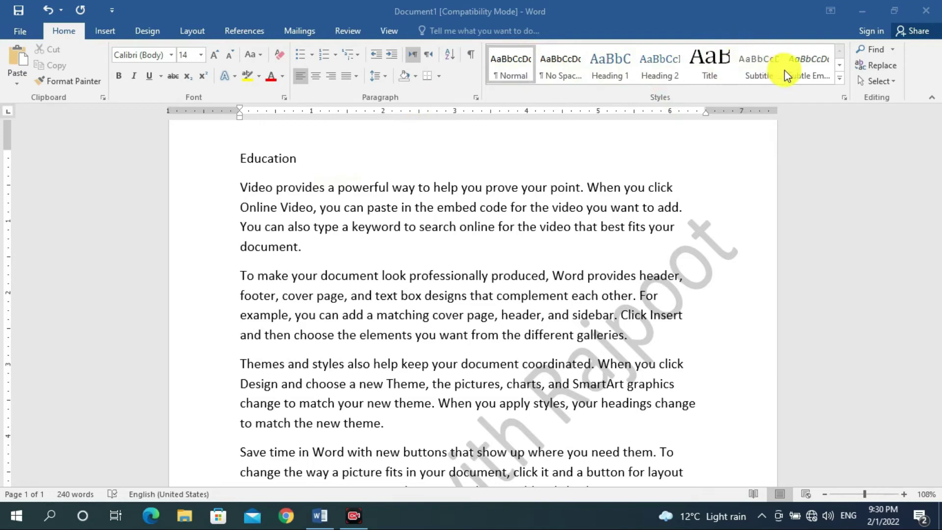
# - View the full list of available styles in the Styles pane and close it
pyautogui.click(842, 79)
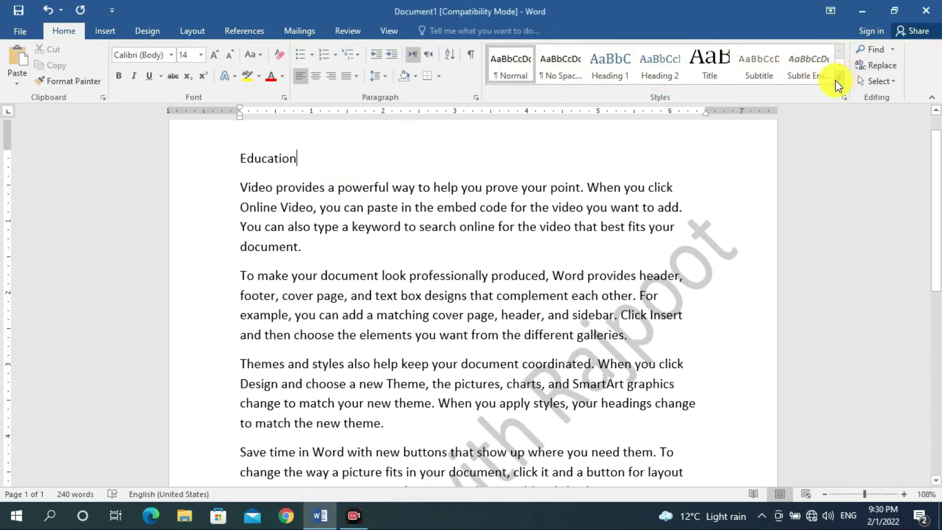
pyautogui.click(844, 97)
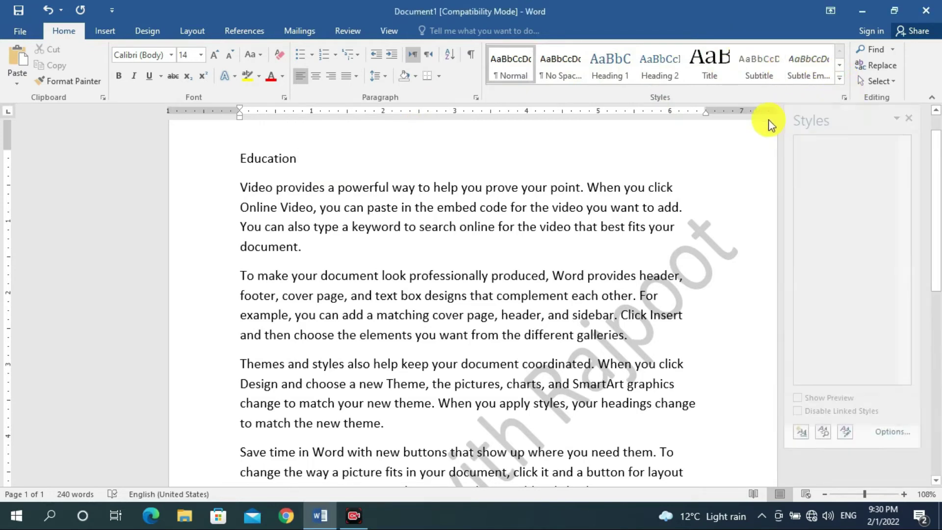
pyautogui.click(909, 116)
pyautogui.click(844, 98)
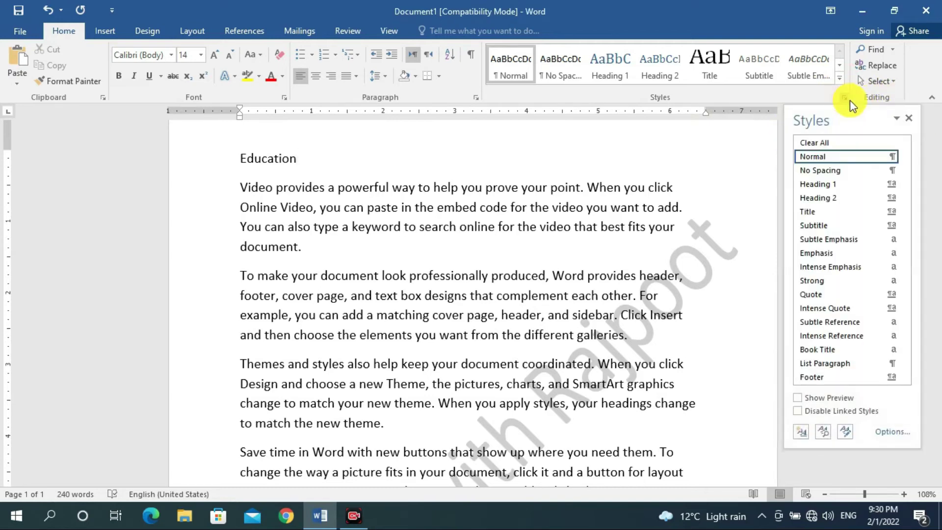
pyautogui.click(909, 116)
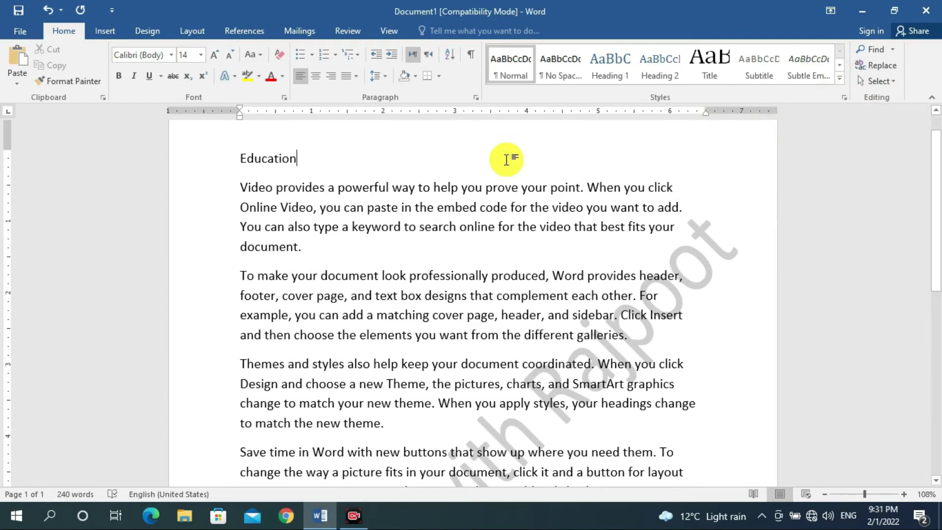
# - Apply the Quote style to the entire "Education" text, and undo the style change
pyautogui.hotkey('ctrl', 'a')
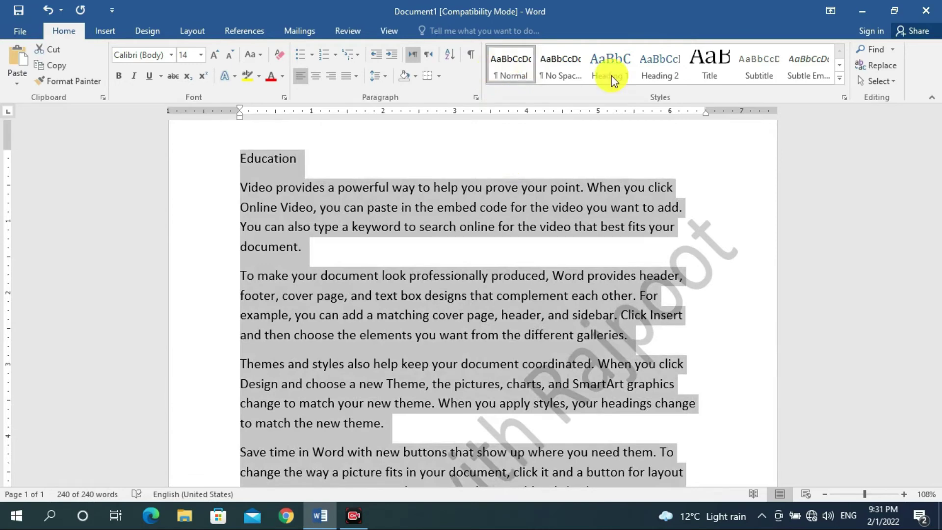
pyautogui.click(840, 65)
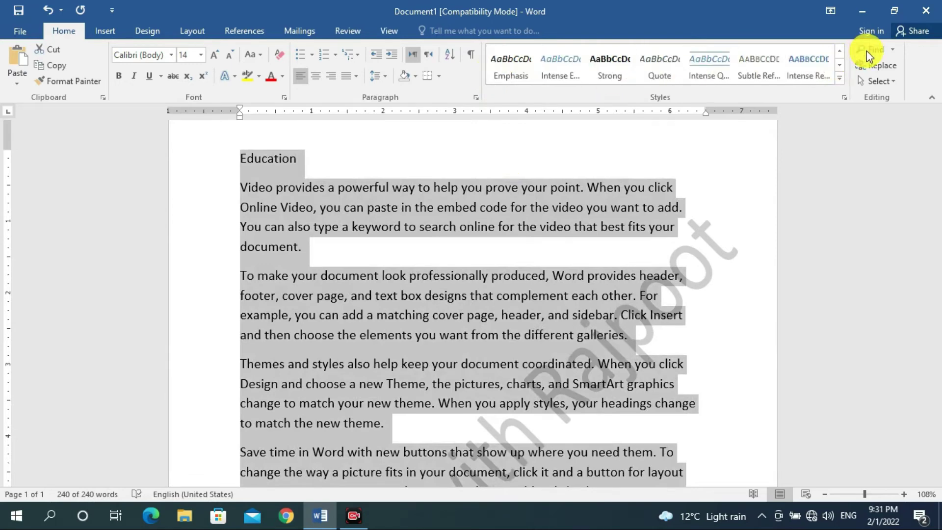
pyautogui.click(840, 77)
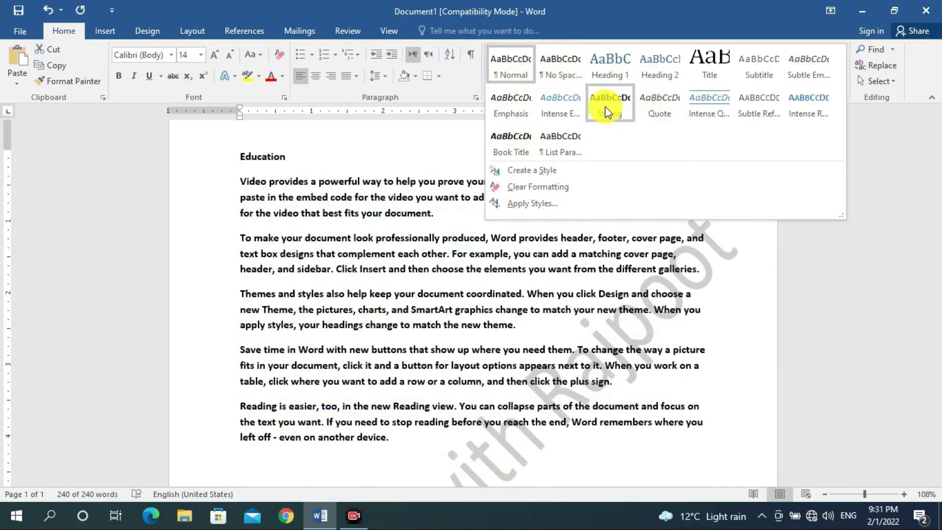
pyautogui.click(665, 110)
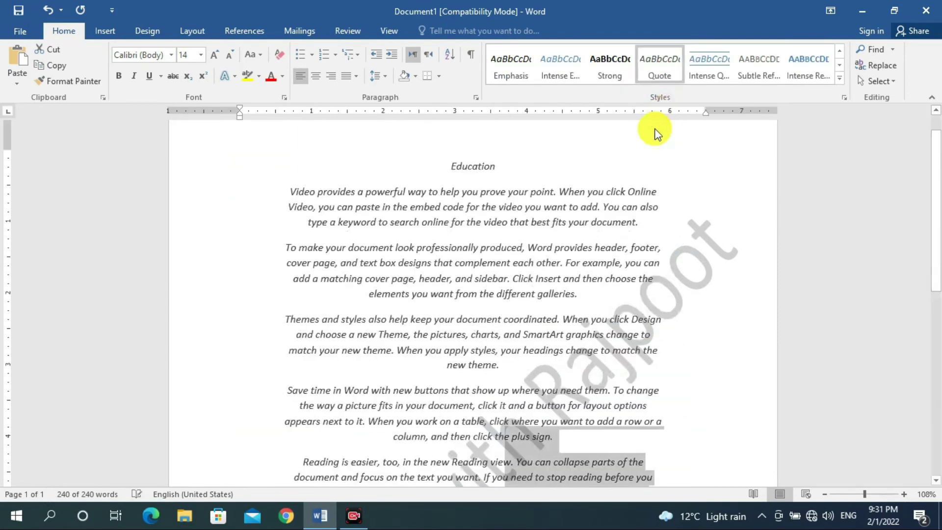
pyautogui.click(568, 200)
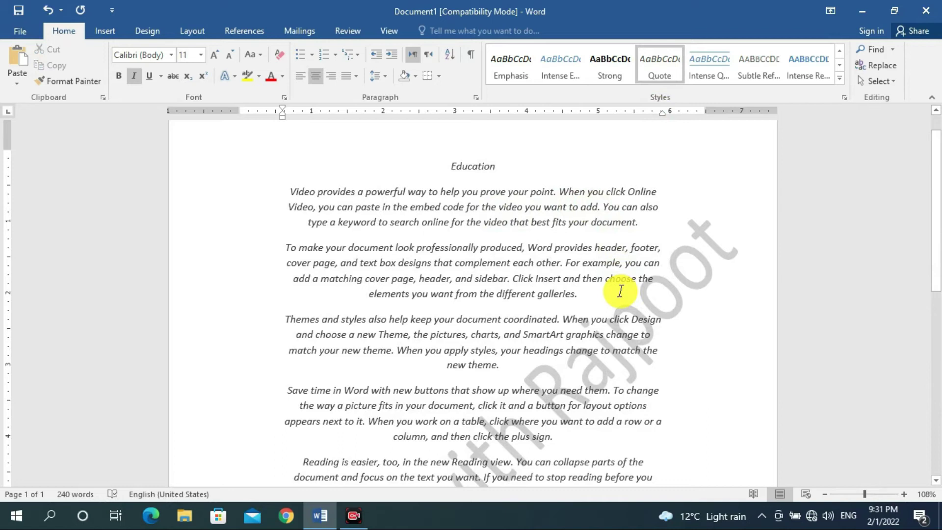
pyautogui.click(54, 4)
pyautogui.click(414, 219)
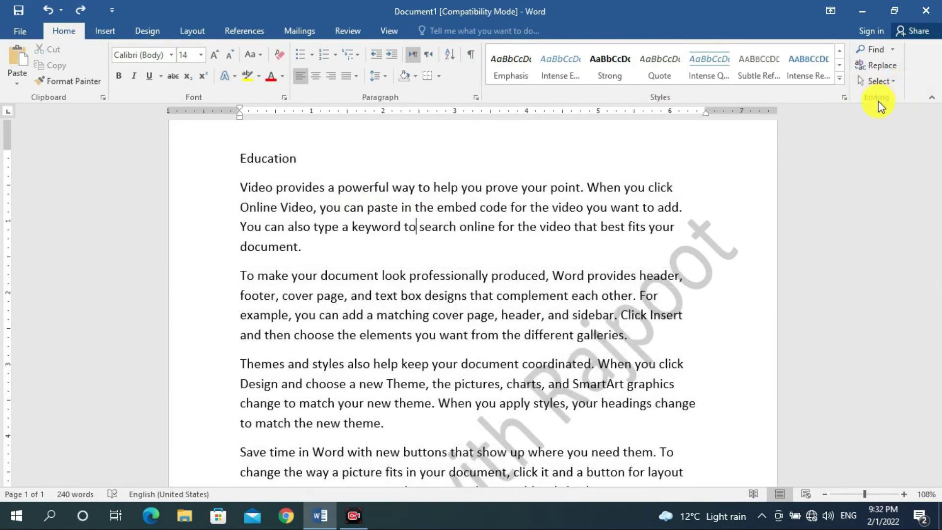
# - Search the document for the word "point" and look through the text for highlighted matches
pyautogui.click(888, 52)
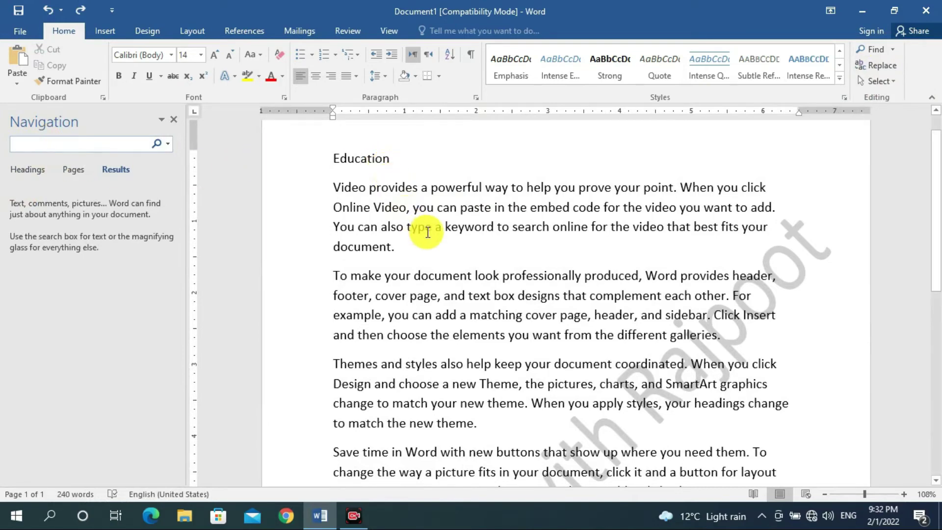
pyautogui.scroll(-2, 425, 231)
pyautogui.scroll(3, 461, 291)
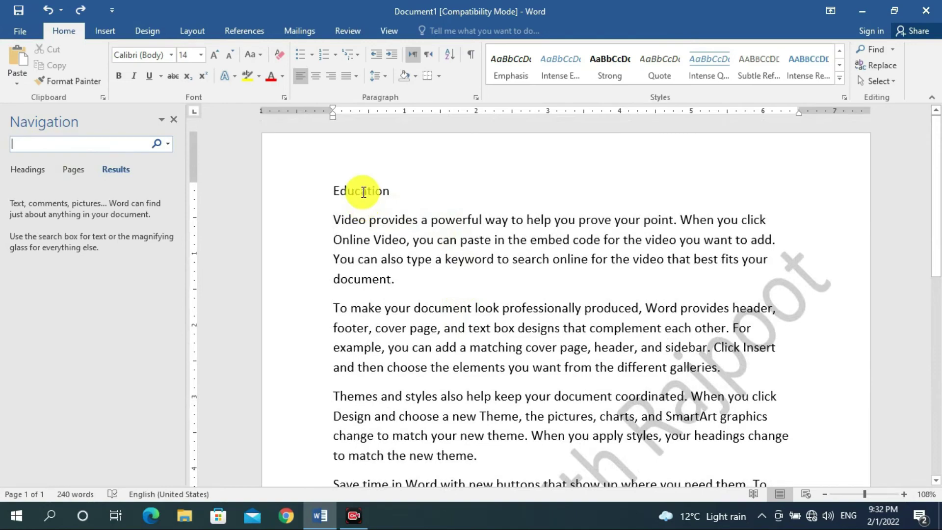
pyautogui.scroll(-8, 364, 192)
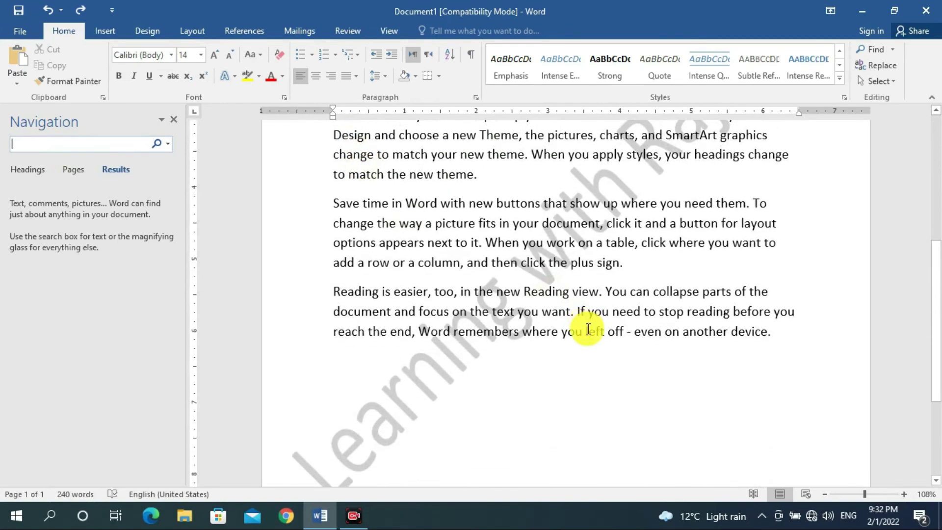
pyautogui.scroll(8, 588, 328)
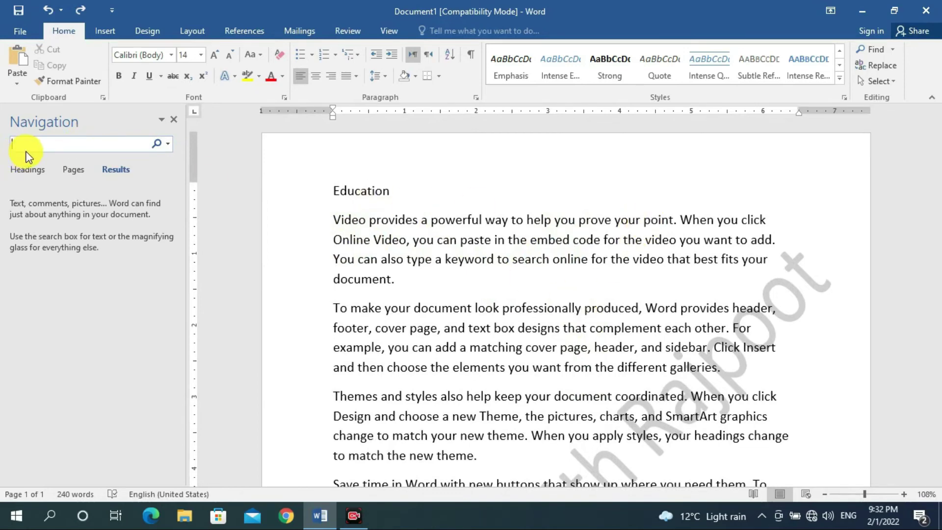
pyautogui.write('point')
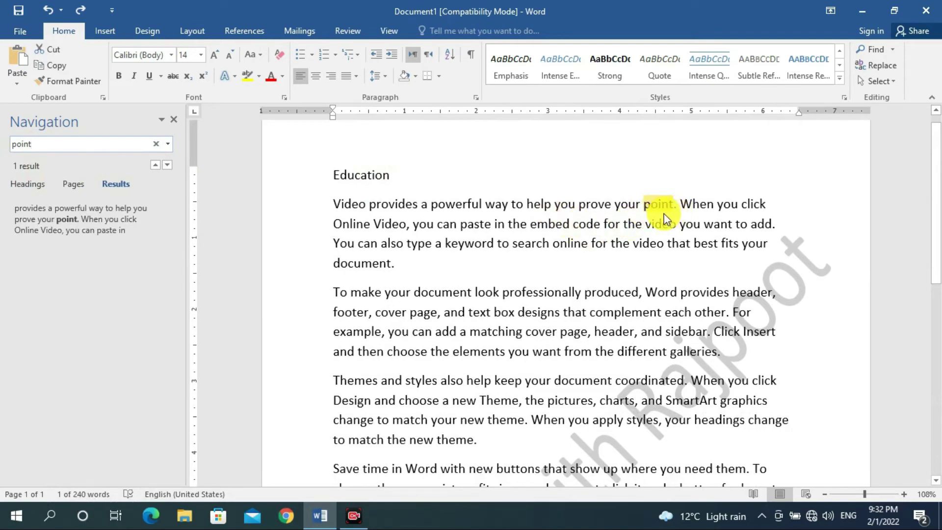
pyautogui.scroll(-4, 681, 255)
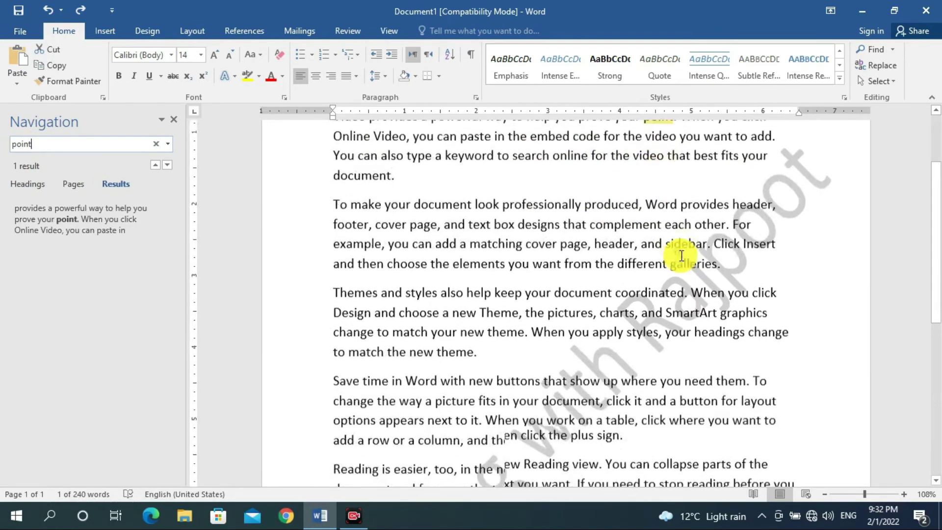
pyautogui.scroll(-3, 682, 256)
pyautogui.scroll(7, 682, 256)
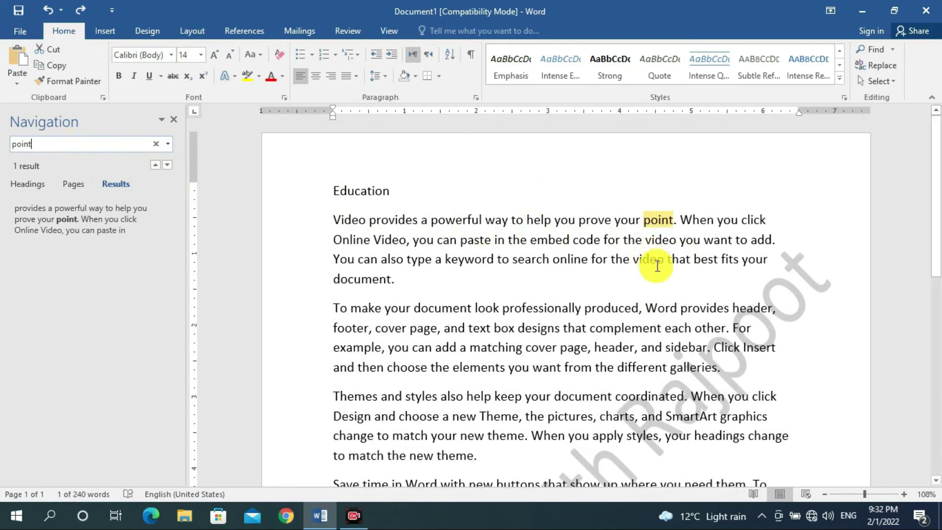
# - Replace all occurrences of "point" with "aditing" and close Find and Replace
pyautogui.click(877, 65)
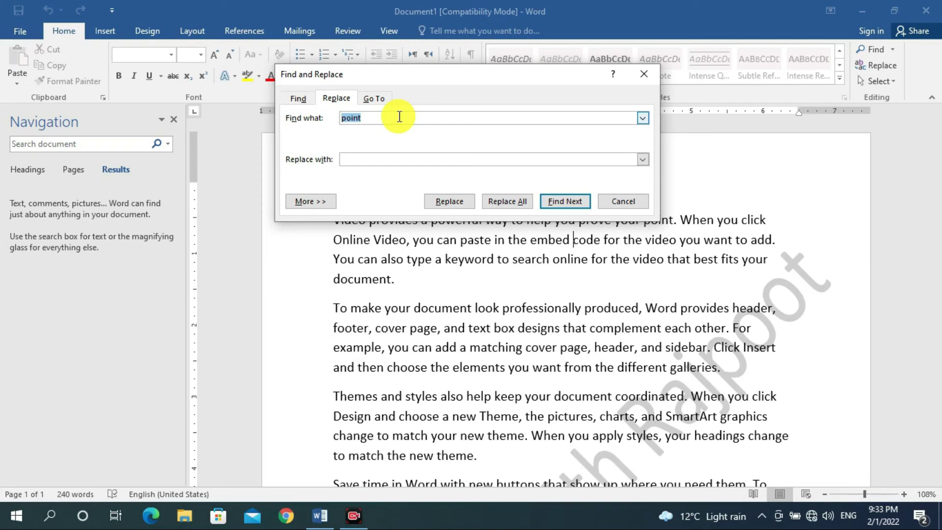
pyautogui.click(381, 157)
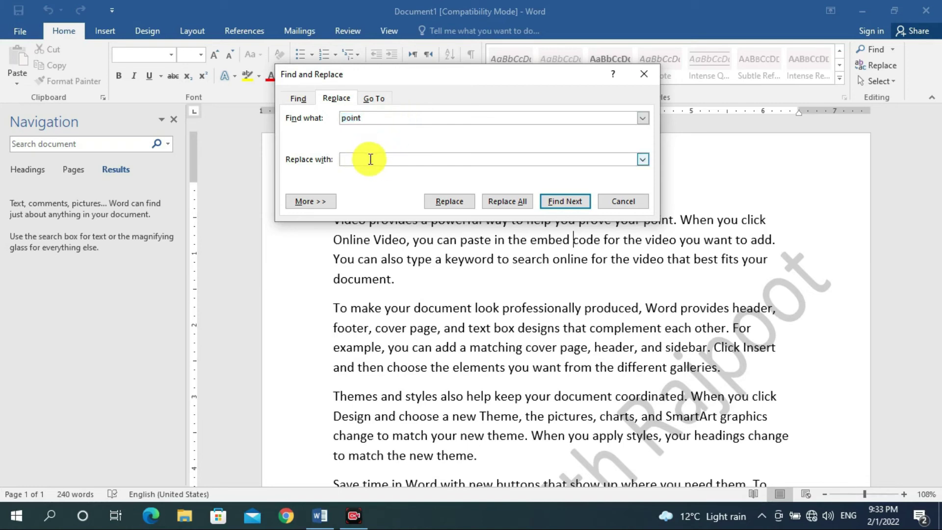
pyautogui.write('aditing')
pyautogui.click(508, 201)
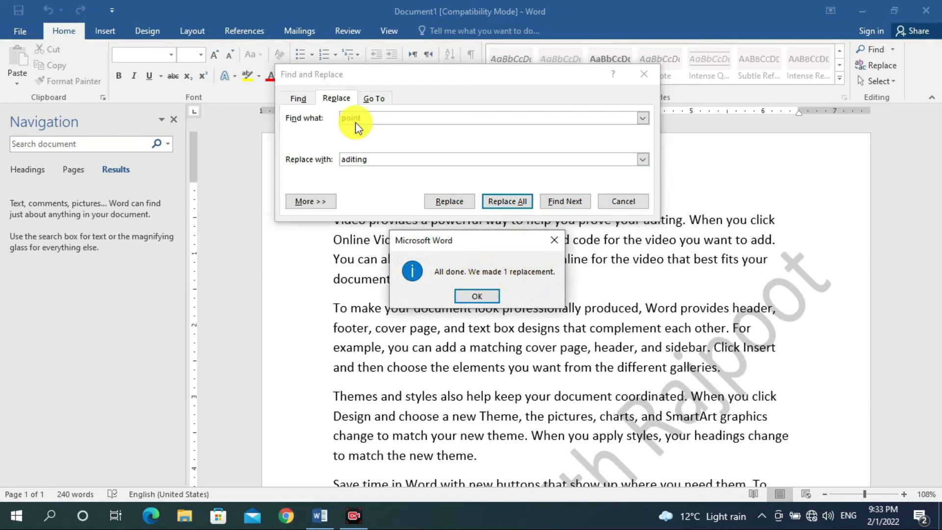
pyautogui.click(476, 297)
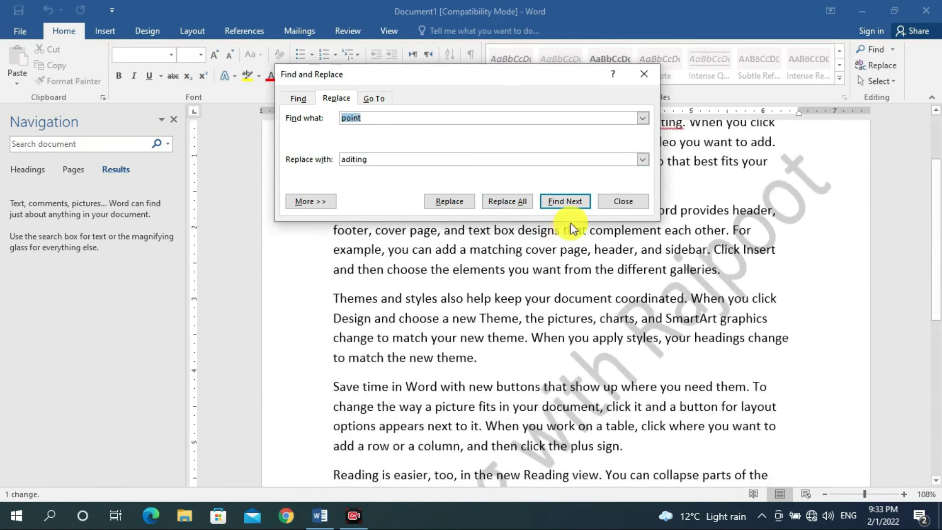
pyautogui.click(623, 198)
# - Correct the misspelled word "aditing" in the first paragraph to the suggested spelling "editing"
pyautogui.scroll(2, 645, 178)
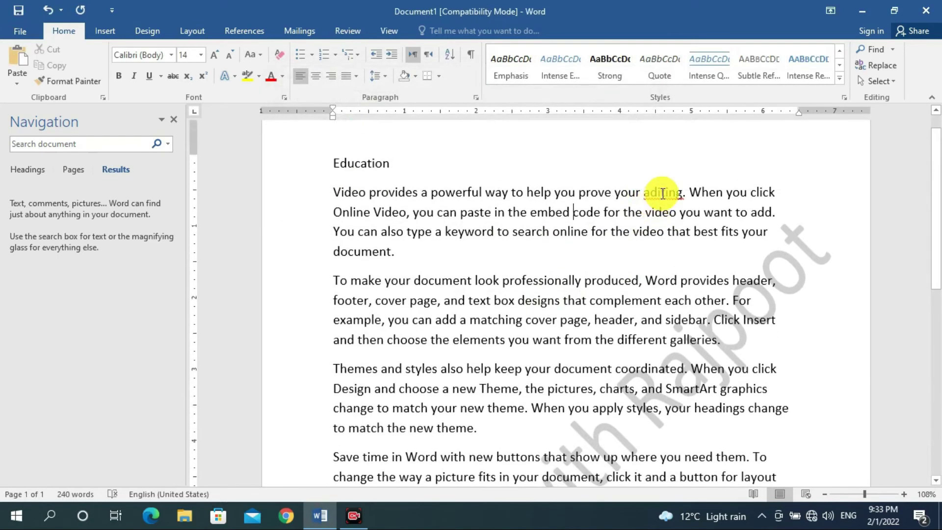
pyautogui.rightClick(676, 194)
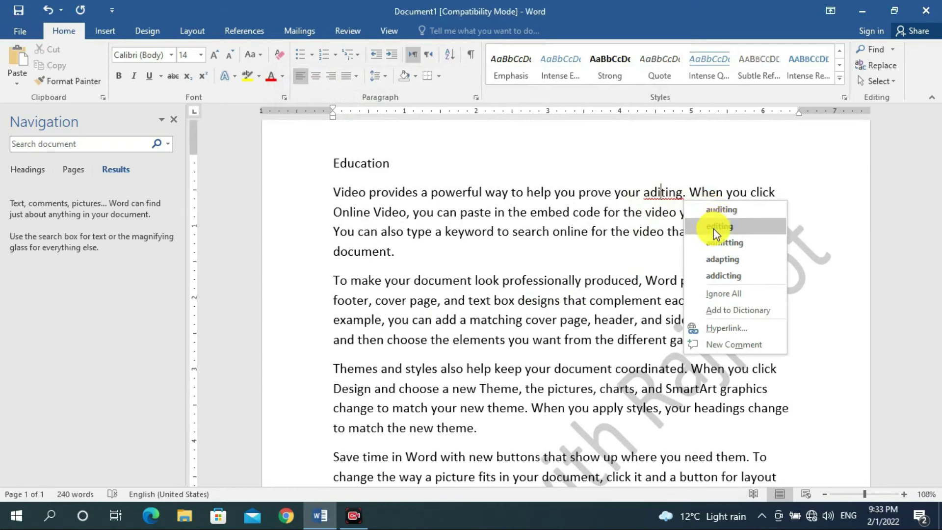
pyautogui.press('Escape')
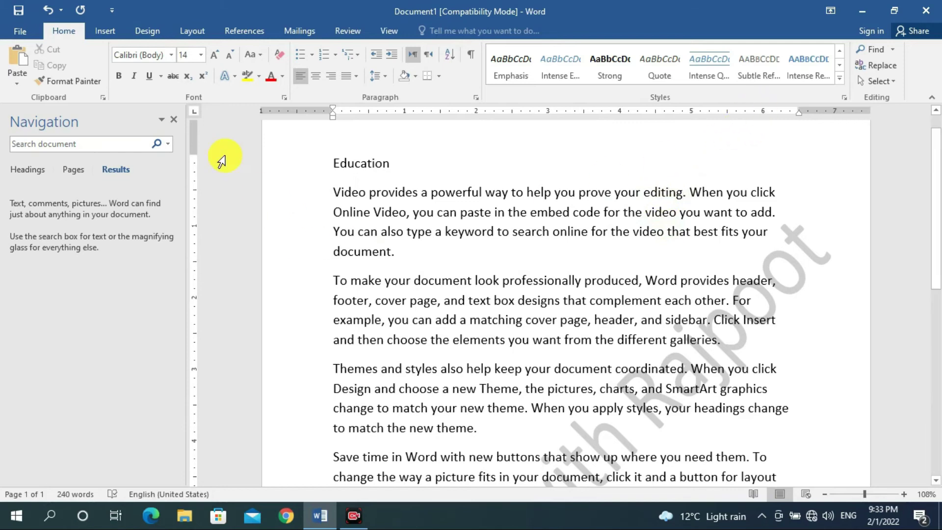
# - Close the Navigation pane and review the available text and object selection options
pyautogui.click(174, 120)
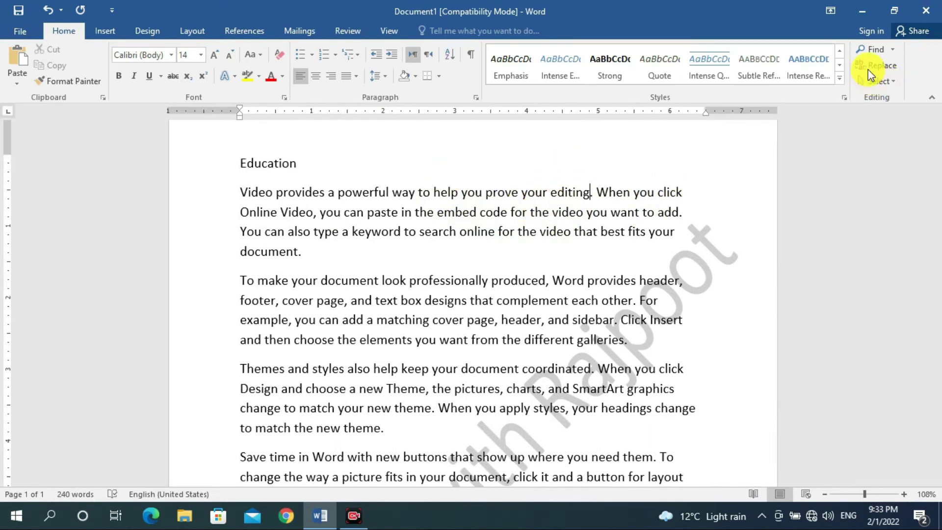
pyautogui.click(884, 81)
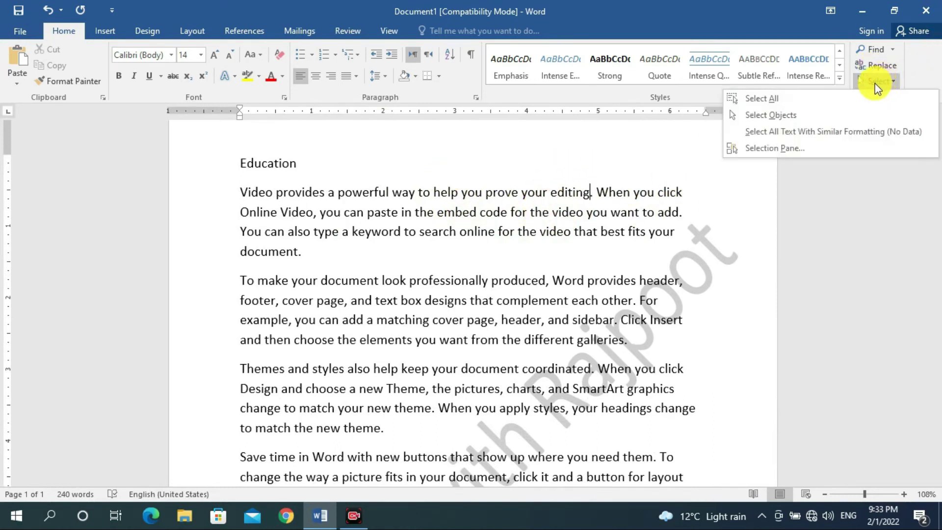
pyautogui.click(892, 79)
pyautogui.click(891, 80)
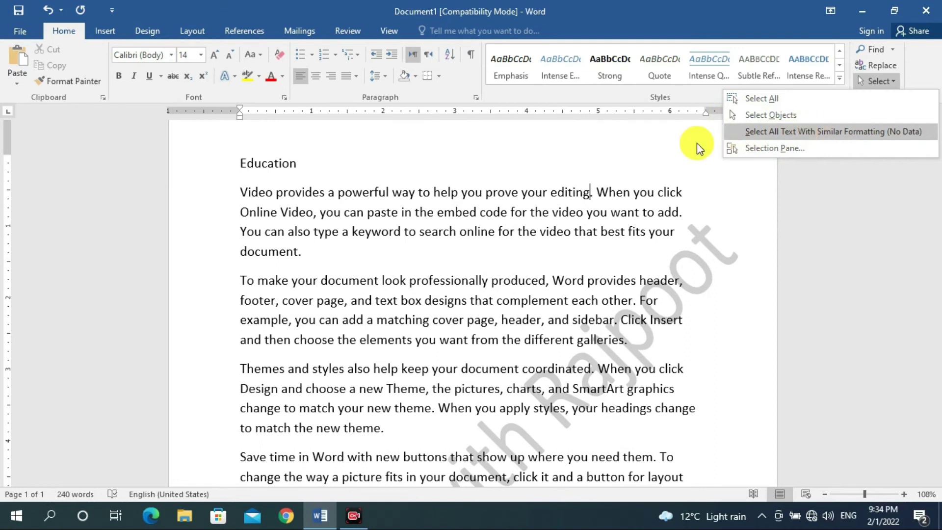
pyautogui.click(572, 155)
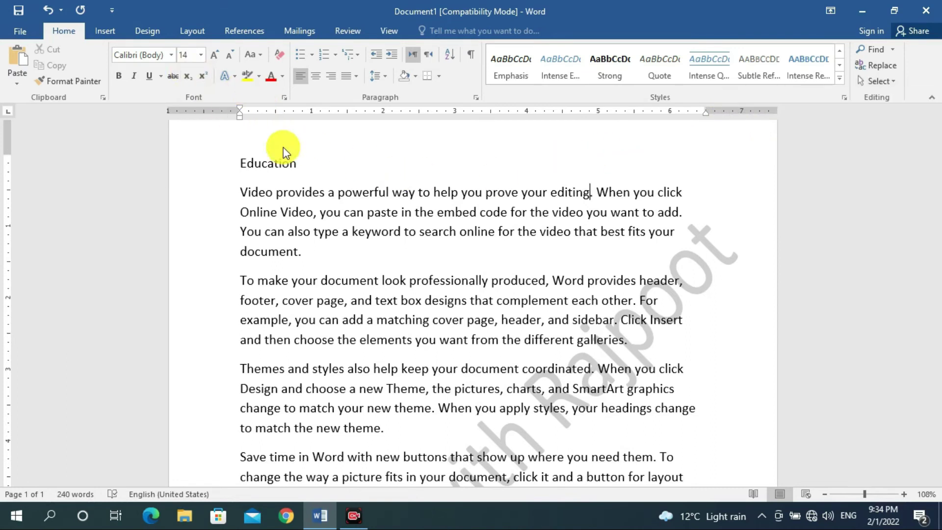
# - Color the words "powerful" and "editing" in the first paragraph standard red
pyautogui.moveTo(340, 195); pyautogui.dragTo(391, 193)
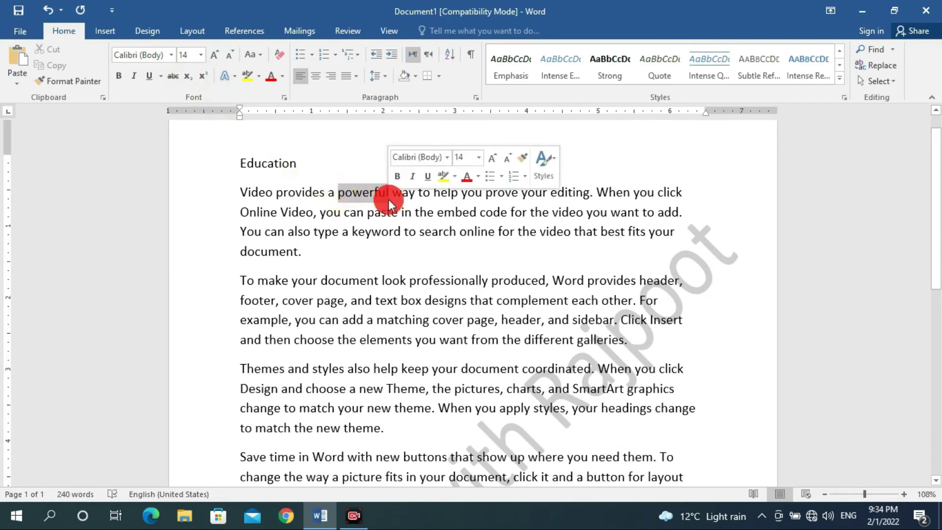
pyautogui.click(282, 76)
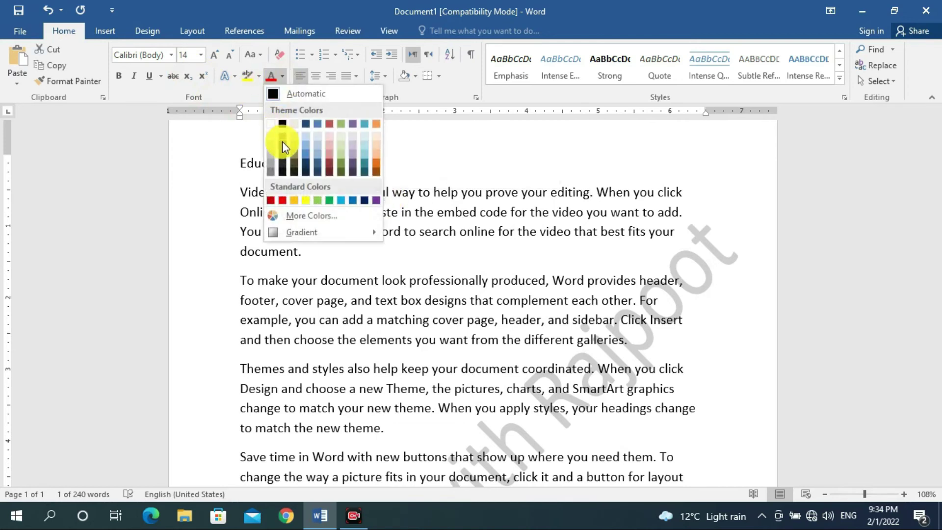
pyautogui.click(284, 201)
pyautogui.moveTo(551, 193); pyautogui.dragTo(591, 192)
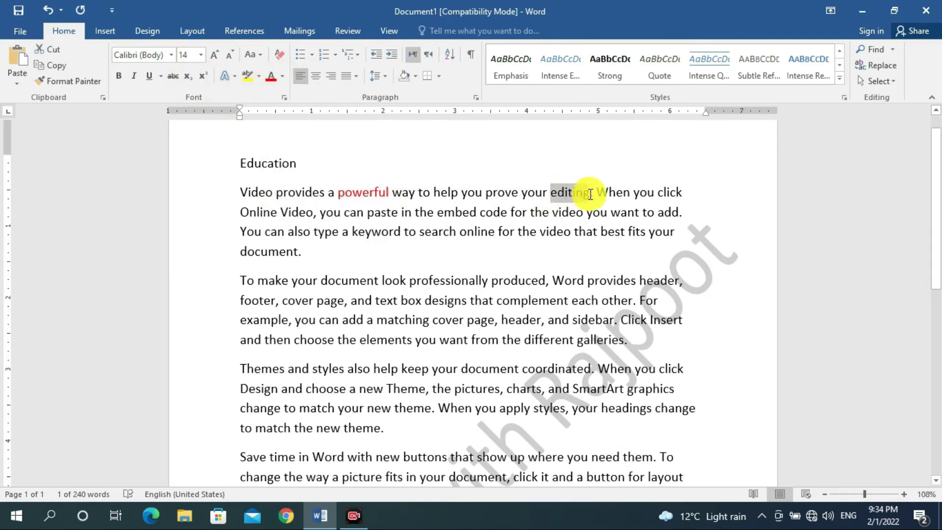
pyautogui.click(282, 75)
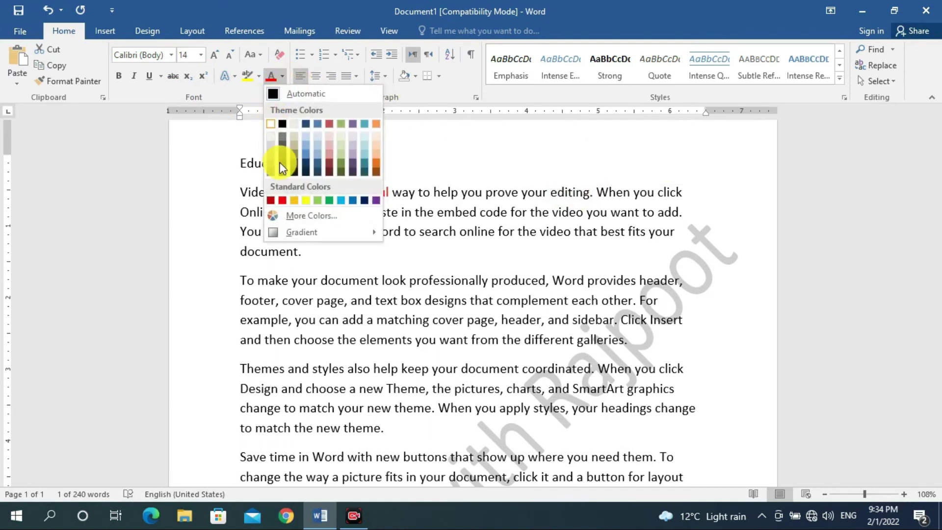
pyautogui.click(283, 200)
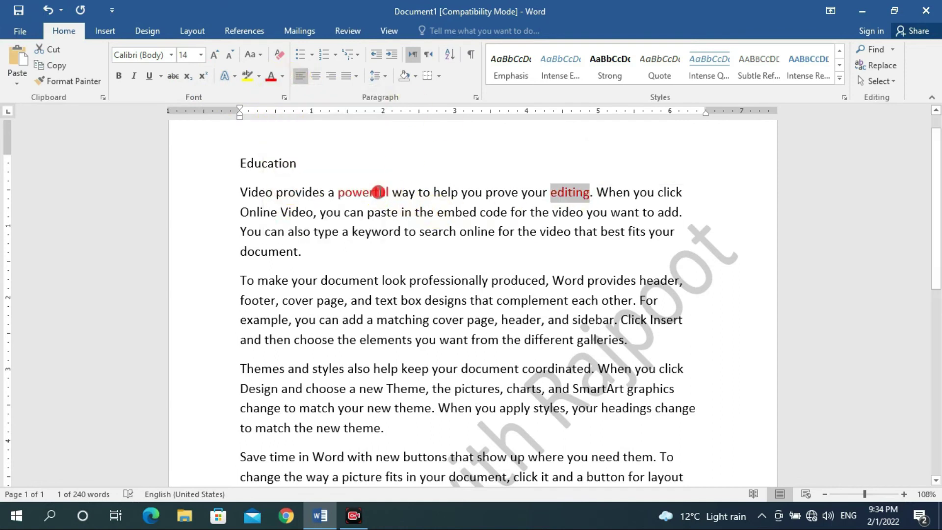
# - Select all text with formatting similar to the red word "powerful" and make it size 20, bold and underlined
pyautogui.click(378, 191)
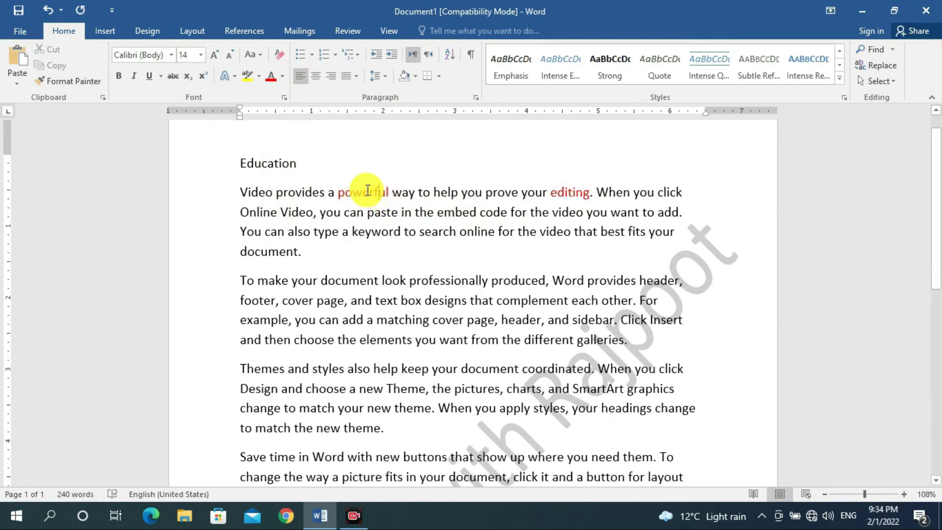
pyautogui.click(886, 80)
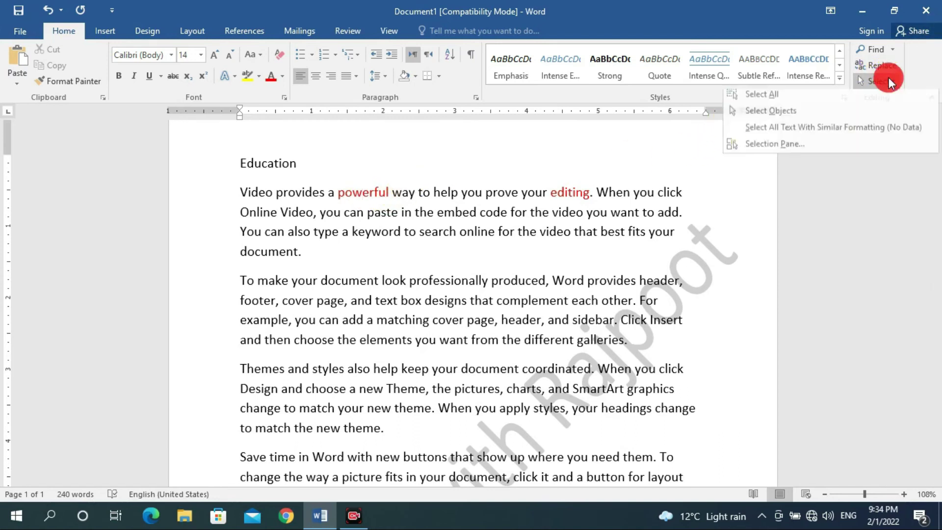
pyautogui.click(855, 131)
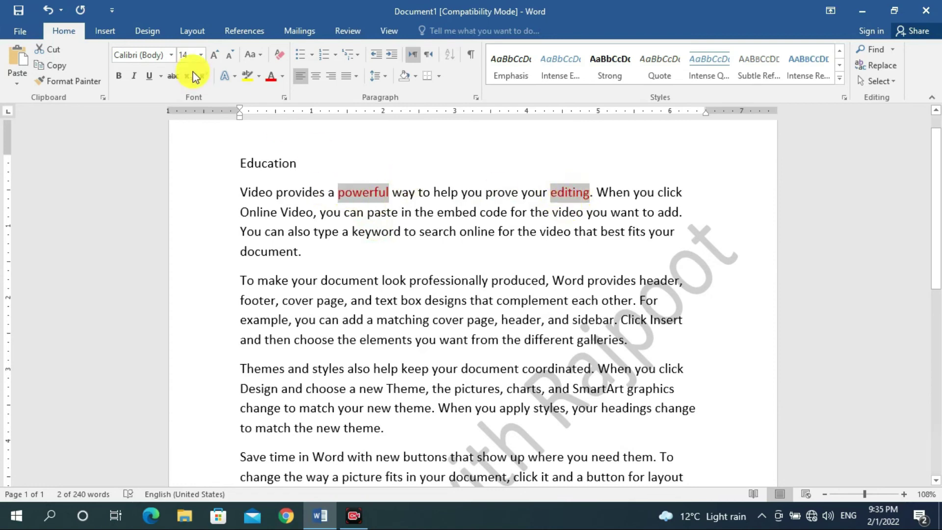
pyautogui.click(212, 53)
pyautogui.click(213, 53)
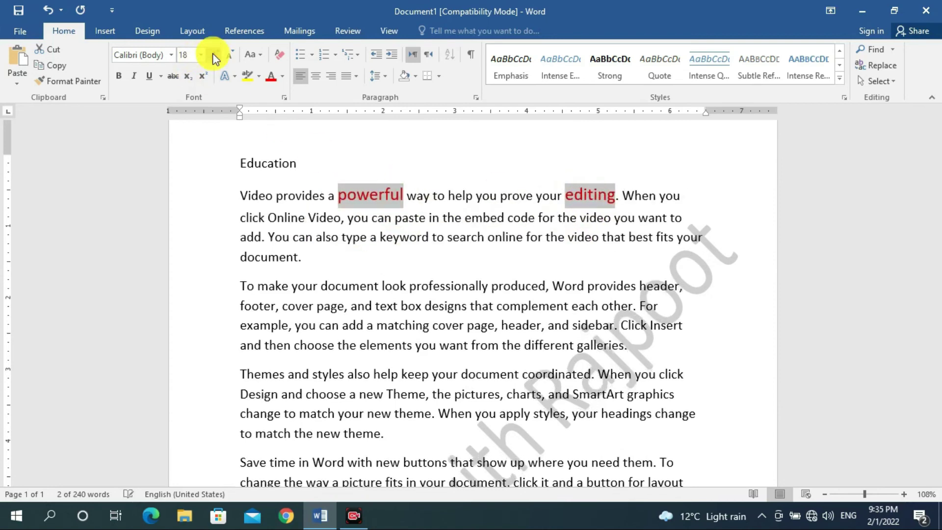
pyautogui.click(213, 53)
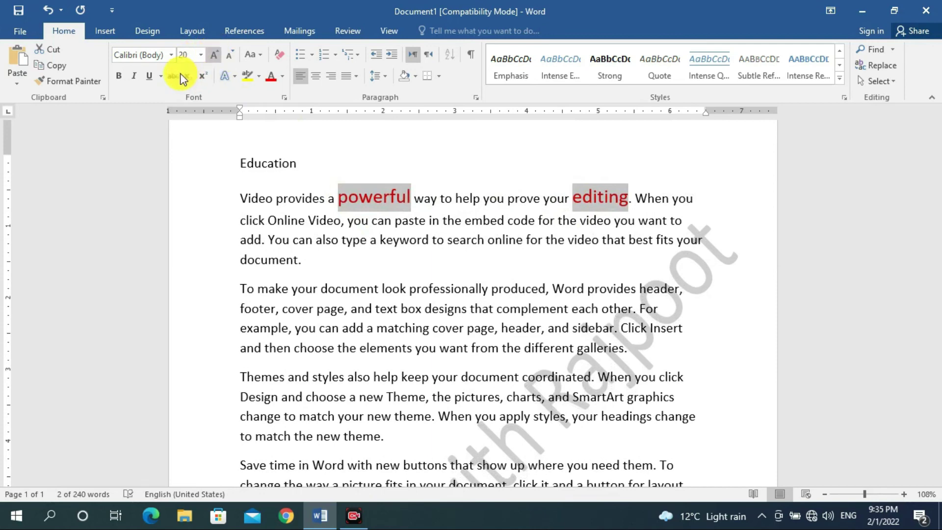
pyautogui.click(120, 76)
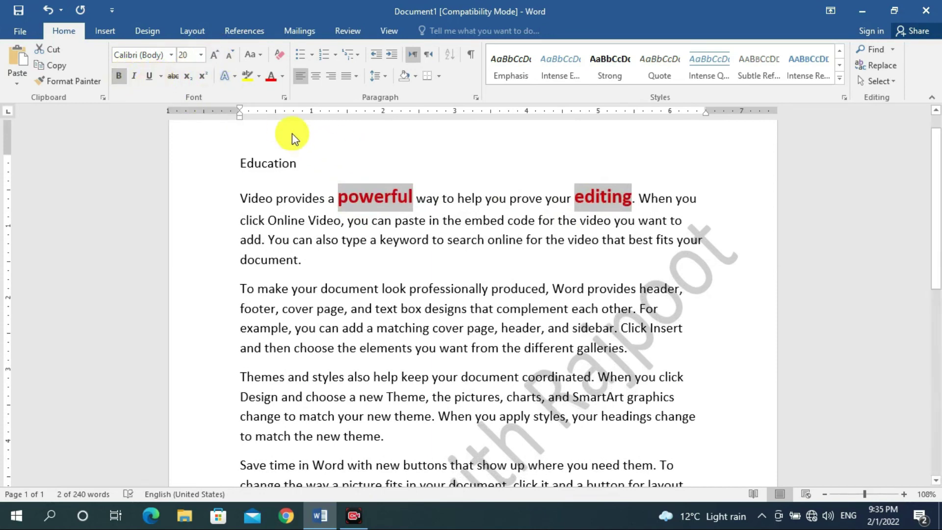
pyautogui.click(150, 76)
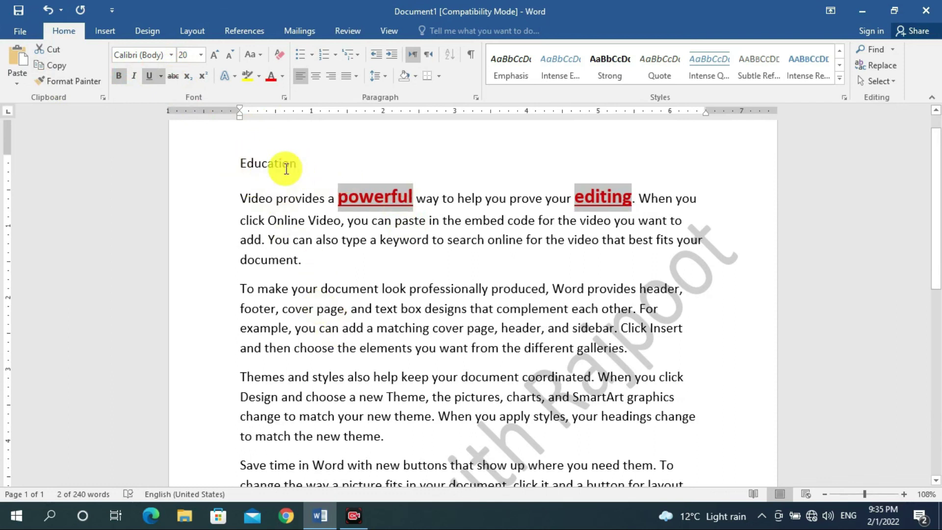
pyautogui.scroll(-1, 530, 425)
pyautogui.scroll(2, 488, 225)
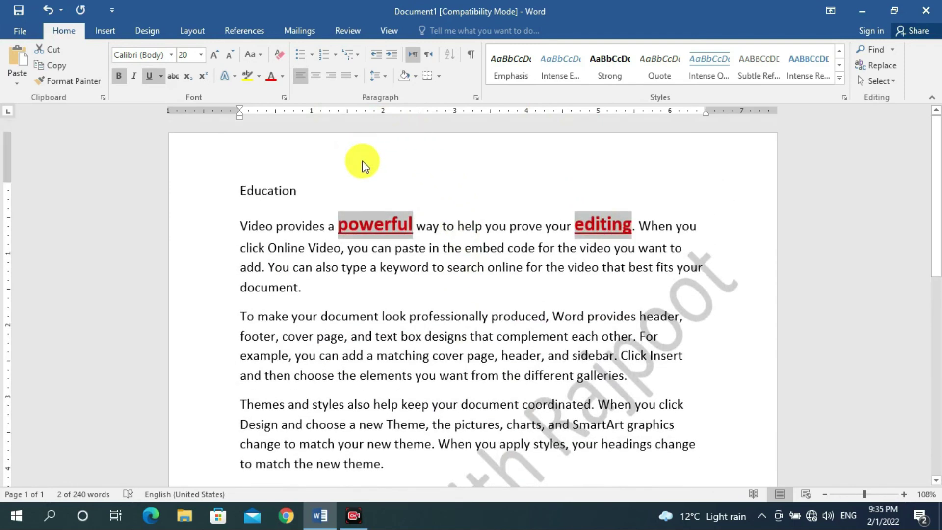
pyautogui.scroll(-3, 497, 414)
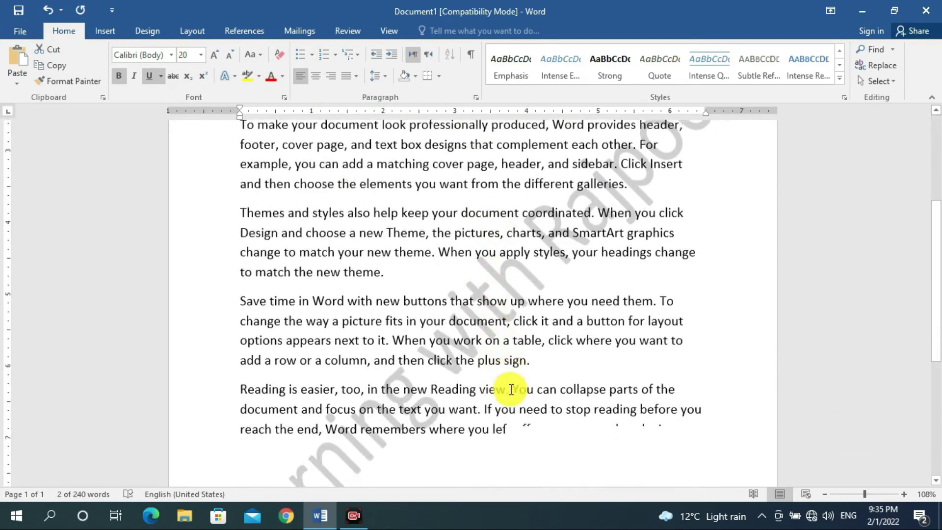
pyautogui.scroll(3, 503, 313)
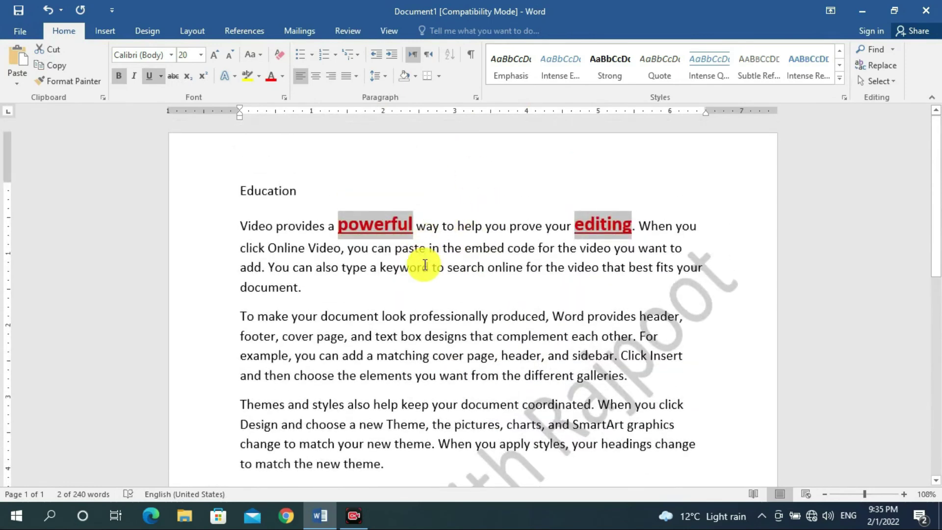
# - Deselect the formatted words, view the Selection pane for the document's objects, and close it
pyautogui.click(387, 223)
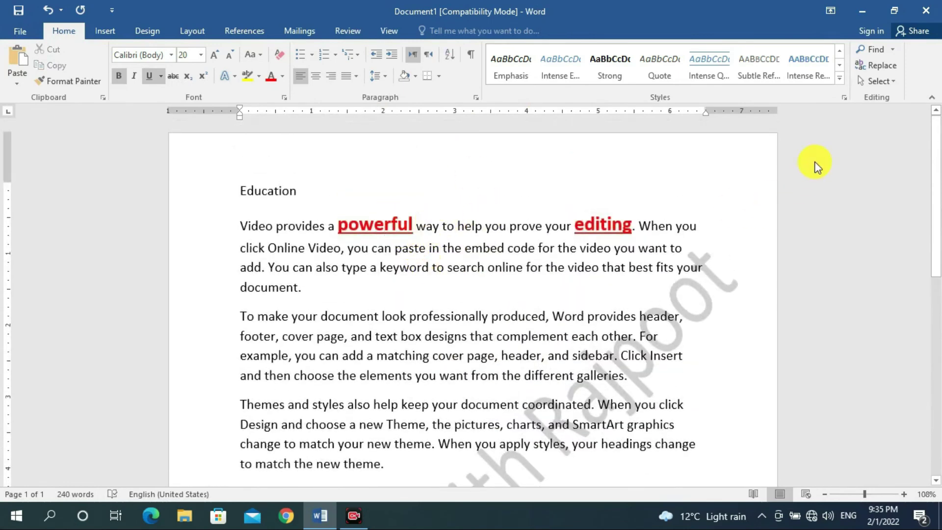
pyautogui.click(887, 81)
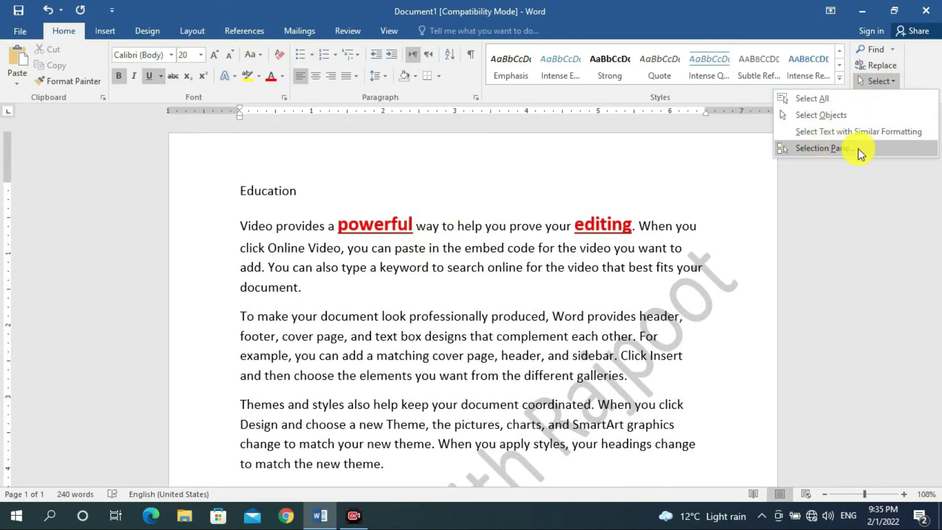
pyautogui.click(840, 146)
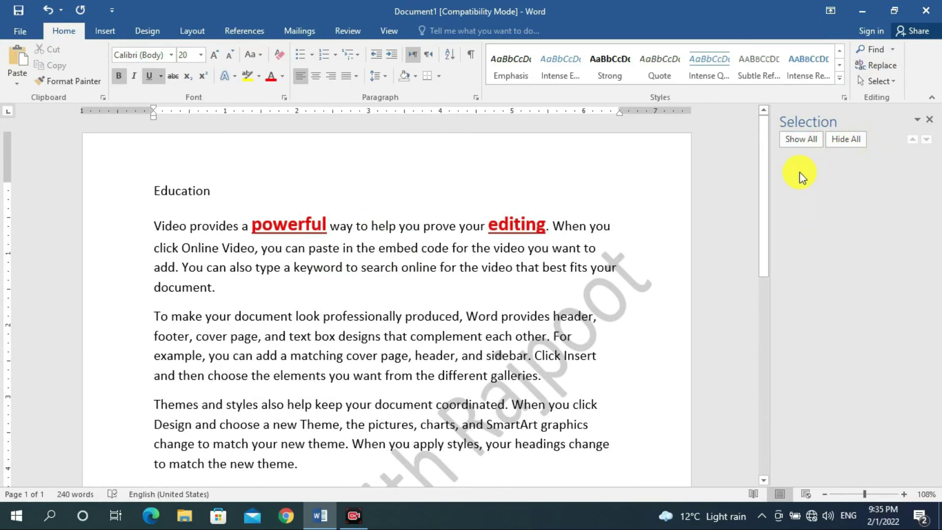
pyautogui.click(930, 120)
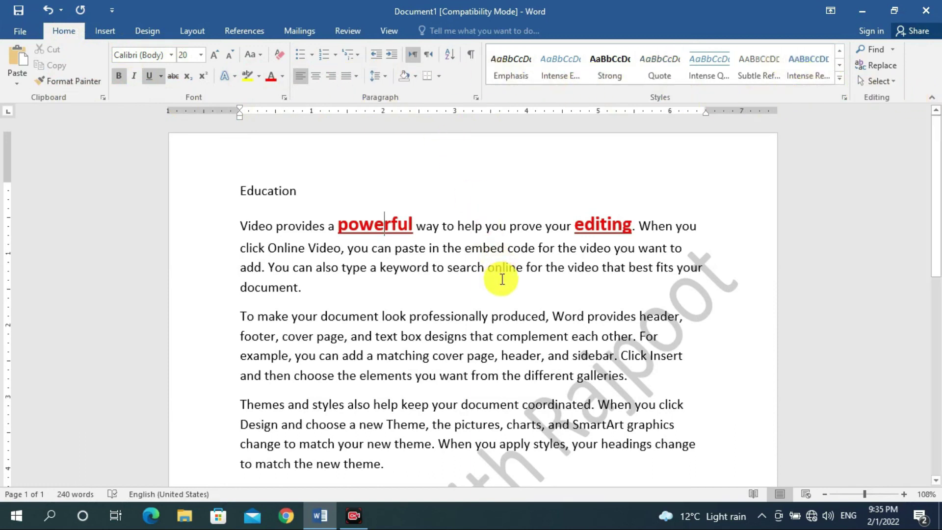
pyautogui.scroll(-4, 517, 324)
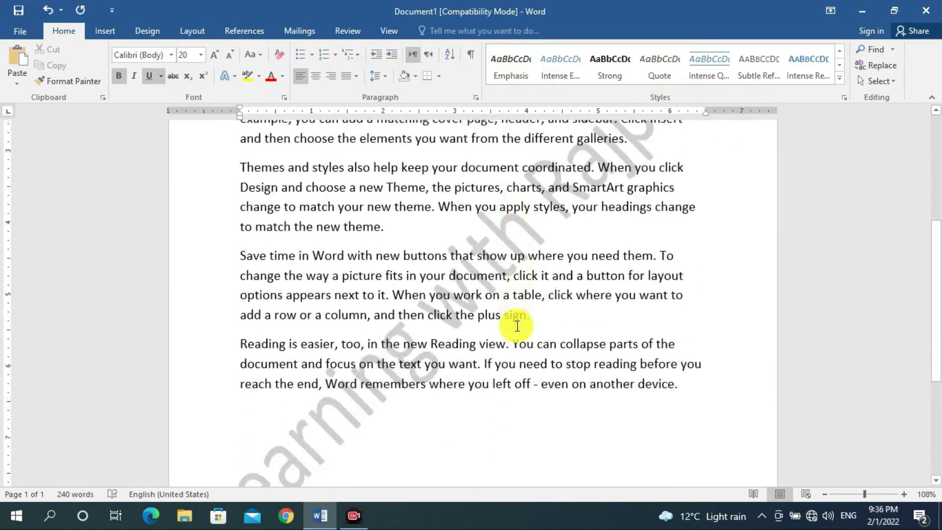
pyautogui.scroll(3, 517, 321)
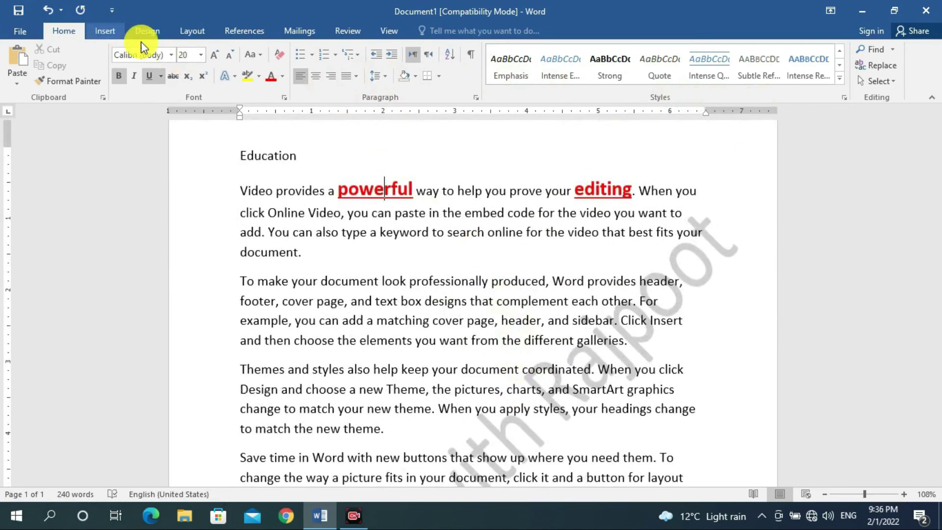
pyautogui.scroll(-1, 236, 71)
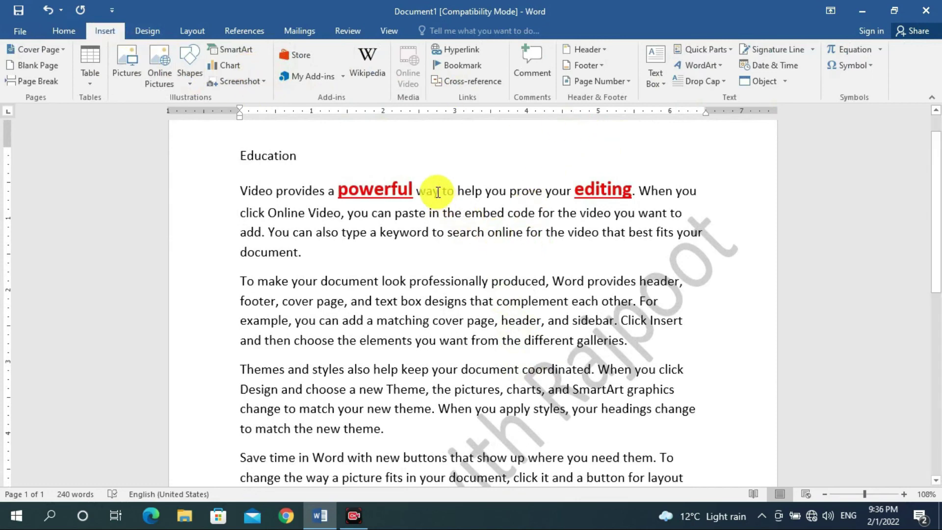
pyautogui.scroll(-1, 413, 157)
pyautogui.scroll(2, 412, 164)
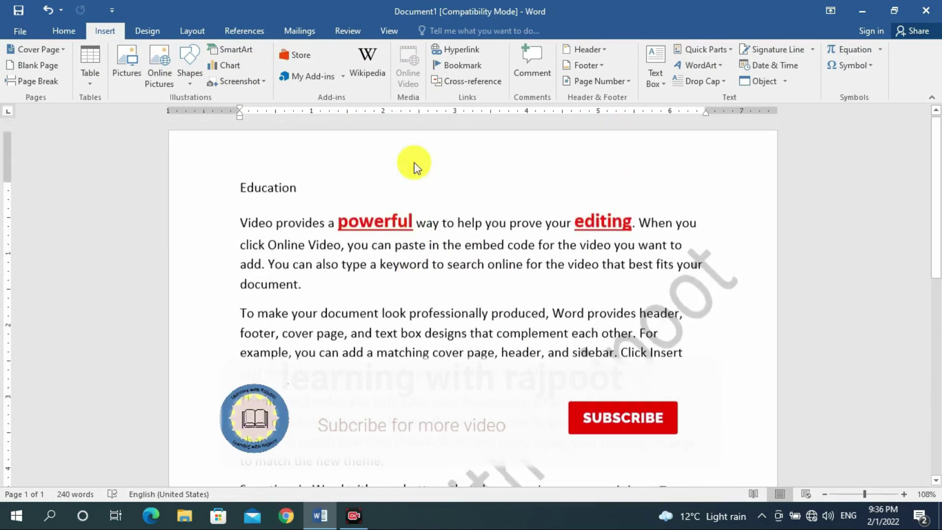